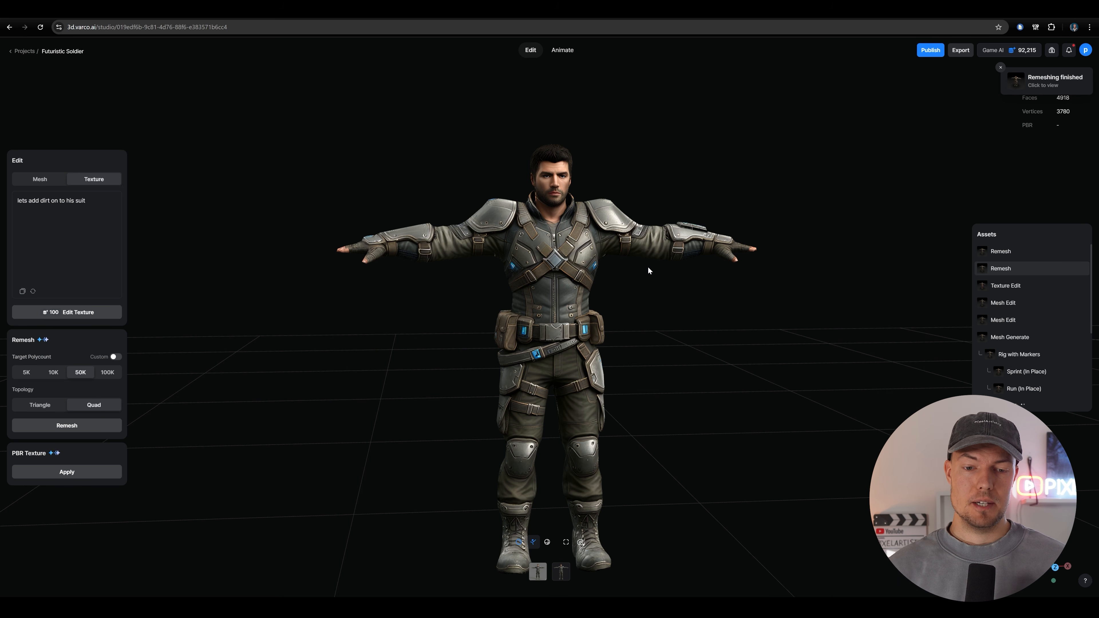
Turn on the wireframe overlay and examine the triangle topology of the soldier's low-poly remesh on the face and armor
scroll(572, 277, up, 5)
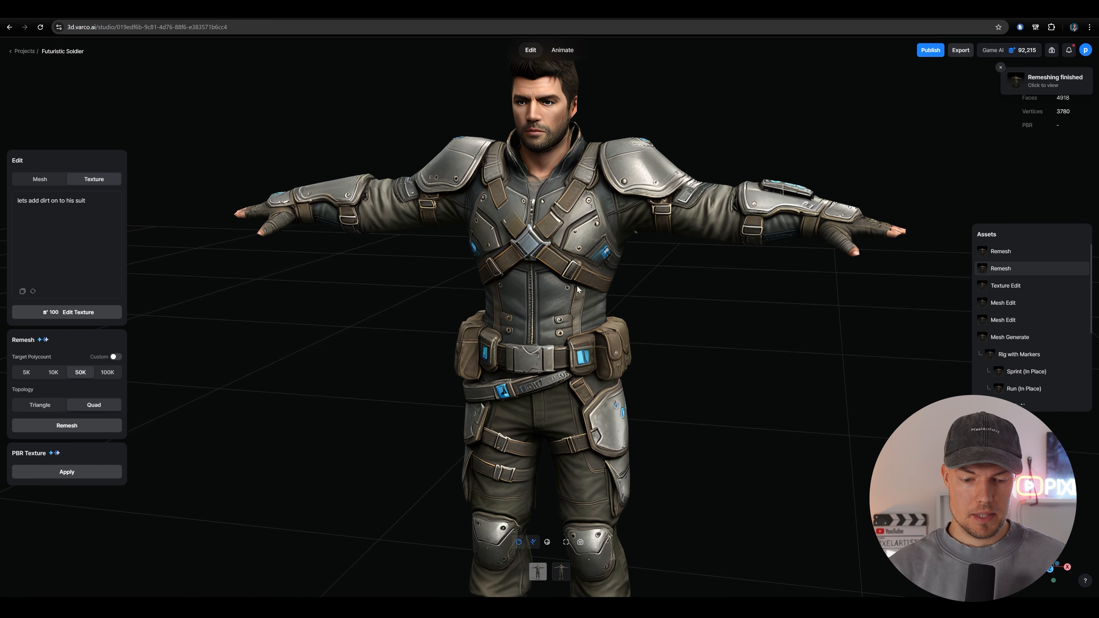
right_drag(572, 277, 592, 393)
click(547, 542)
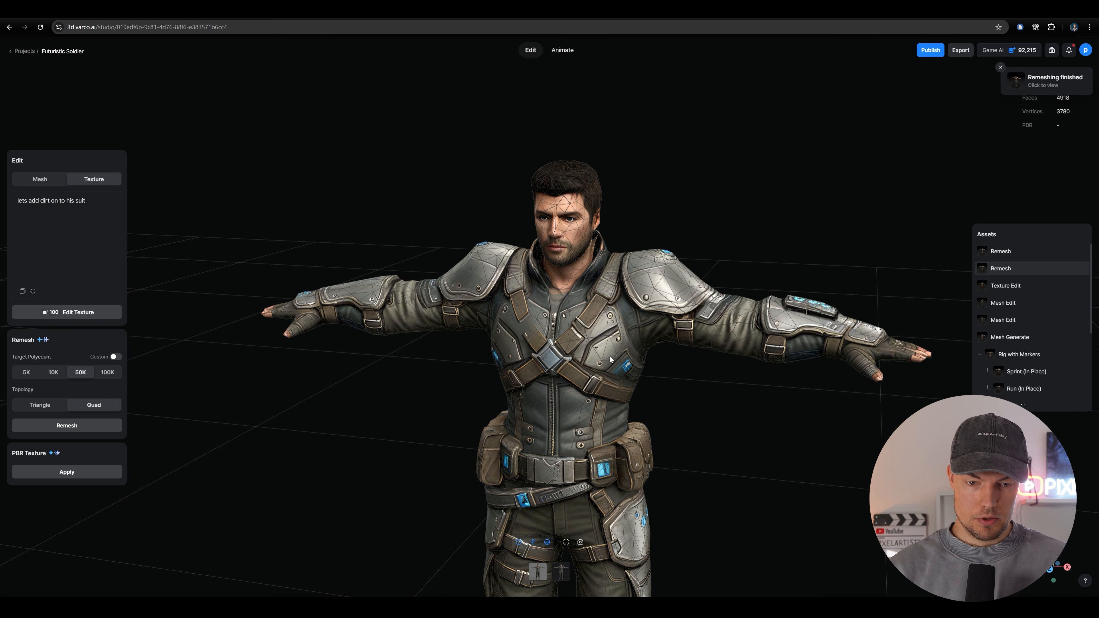
scroll(673, 292, up, 5)
drag(673, 292, 461, 296)
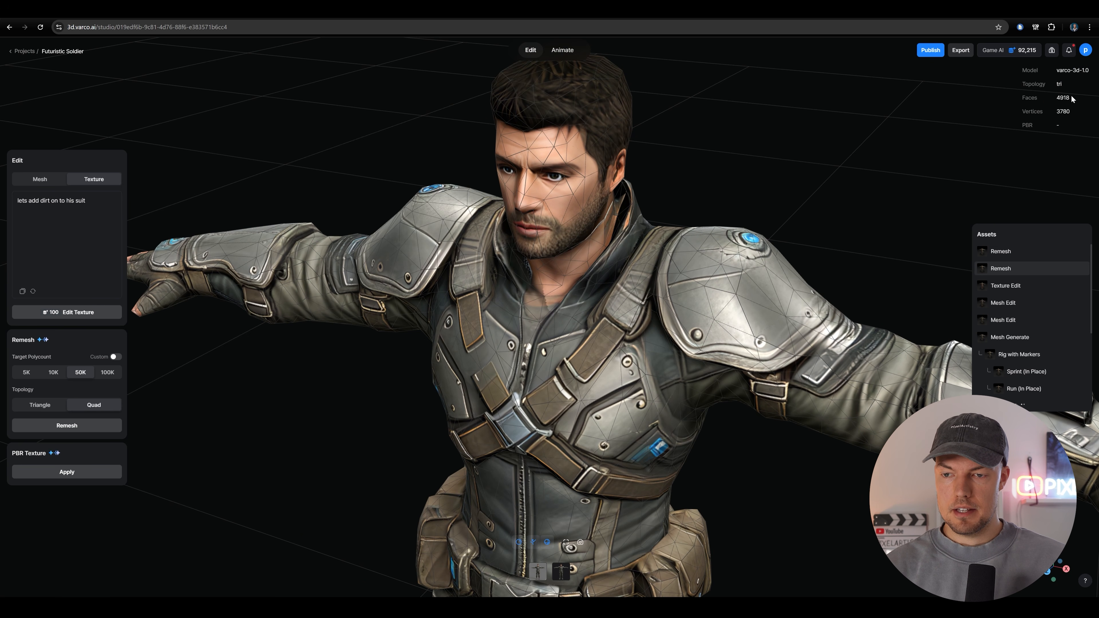
drag(692, 303, 600, 217)
scroll(601, 218, down, 5)
mouse_move(571, 305)
mouse_down()
mouse_move(589, 311)
mouse_move(579, 298)
mouse_up()
Hide the texture to examine the bare geometry of the low-poly soldier, and show the texture again
click(519, 542)
drag(638, 251, 573, 231)
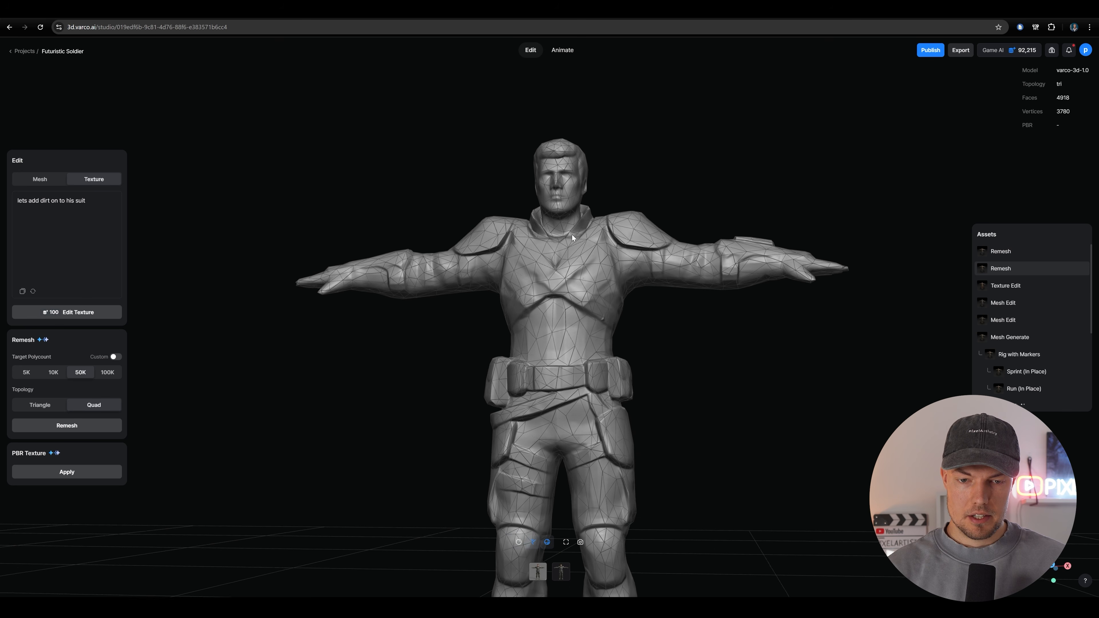
right_drag(691, 297, 685, 248)
scroll(626, 275, down, 4)
mouse_move(626, 275)
mouse_down()
mouse_move(568, 278)
mouse_move(626, 268)
mouse_up()
scroll(615, 297, up, 5)
scroll(611, 277, down, 5)
click(519, 542)
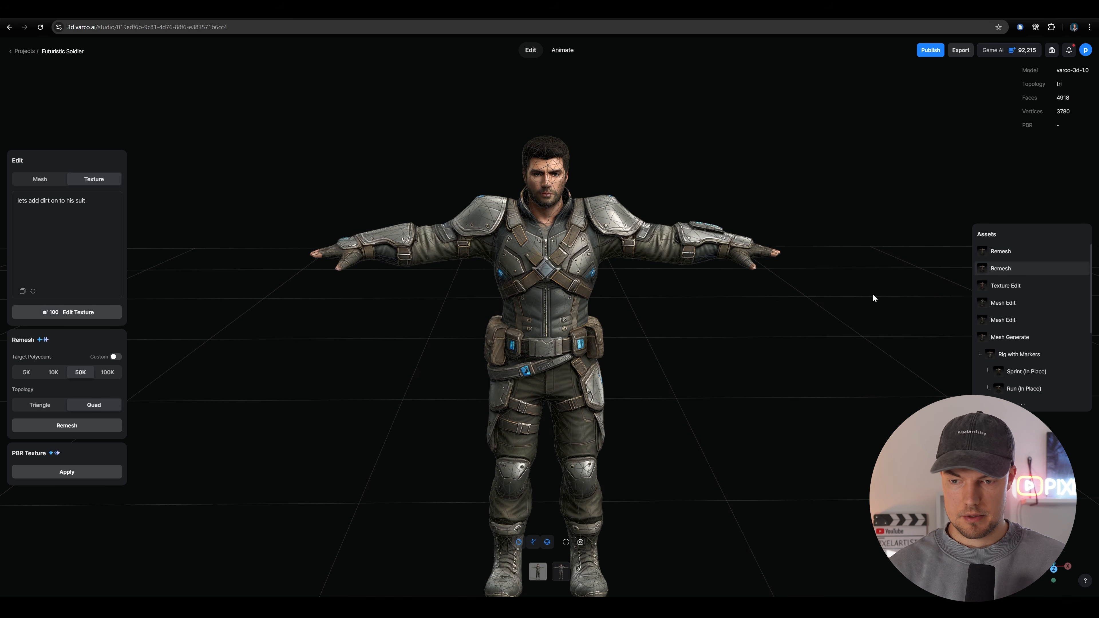
Open the newest Remesh asset with quad topology and examine its wireframe on the soldier's front and back
click(1008, 255)
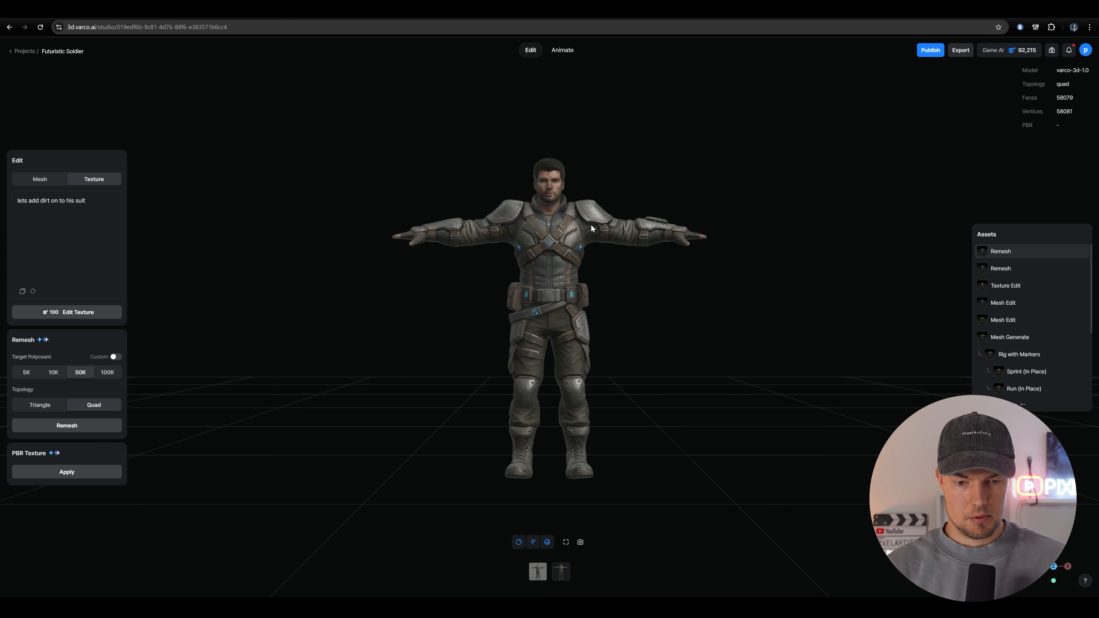
scroll(597, 265, up, 10)
drag(597, 262, 596, 288)
scroll(573, 282, down, 8)
scroll(550, 189, up, 4)
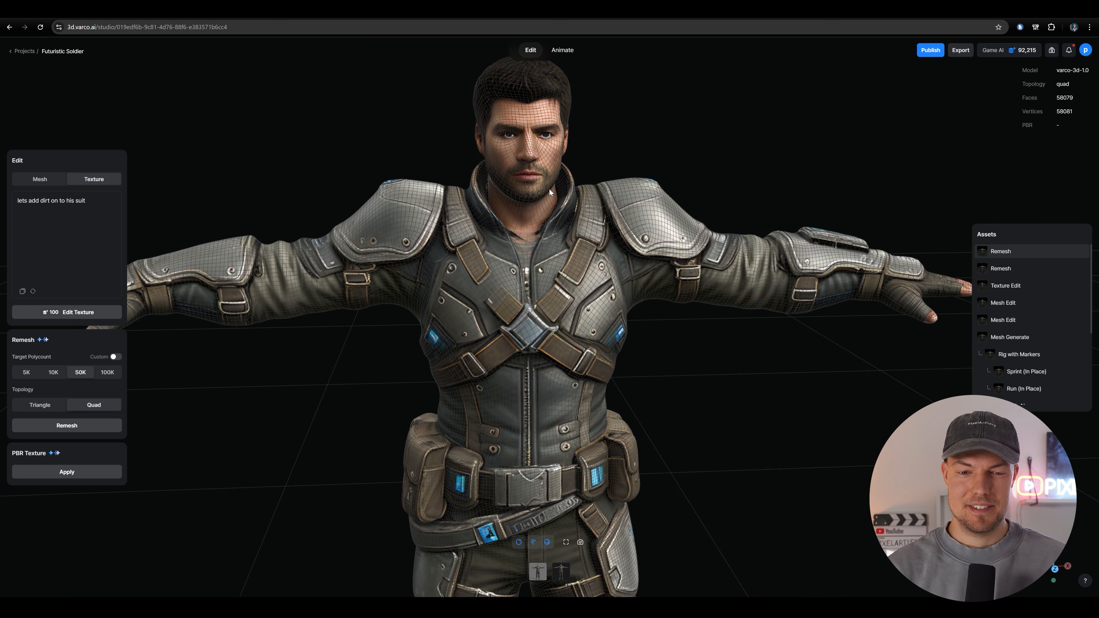
right_drag(550, 189, 552, 211)
drag(348, 332, 481, 320)
scroll(570, 384, up, 5)
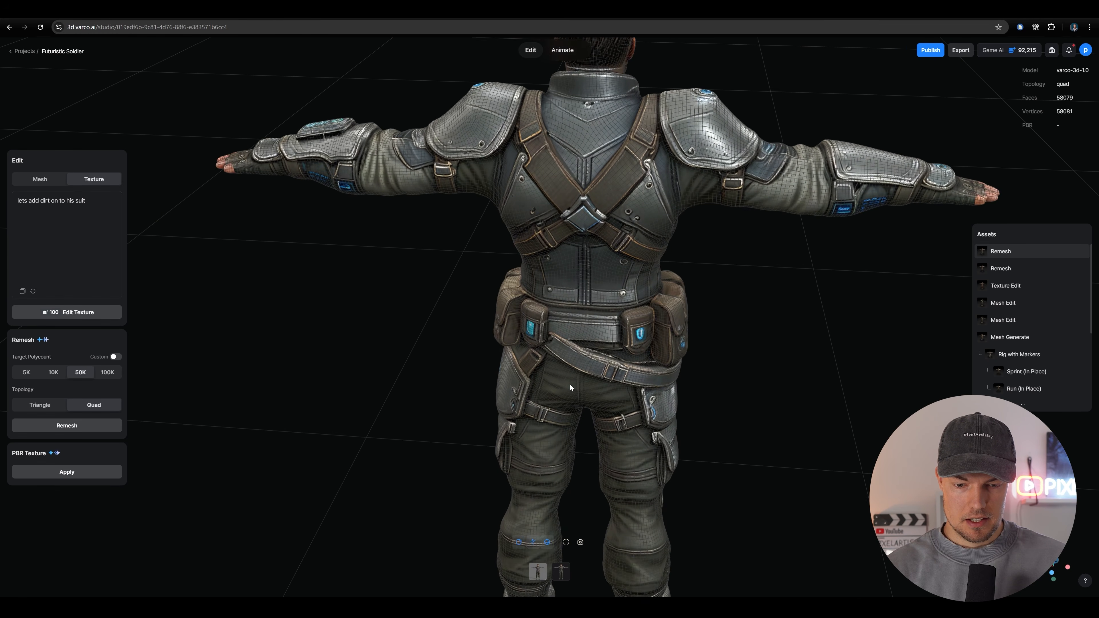
drag(571, 384, 508, 330)
scroll(576, 254, up, 5)
drag(576, 255, 746, 247)
scroll(638, 294, up, 3)
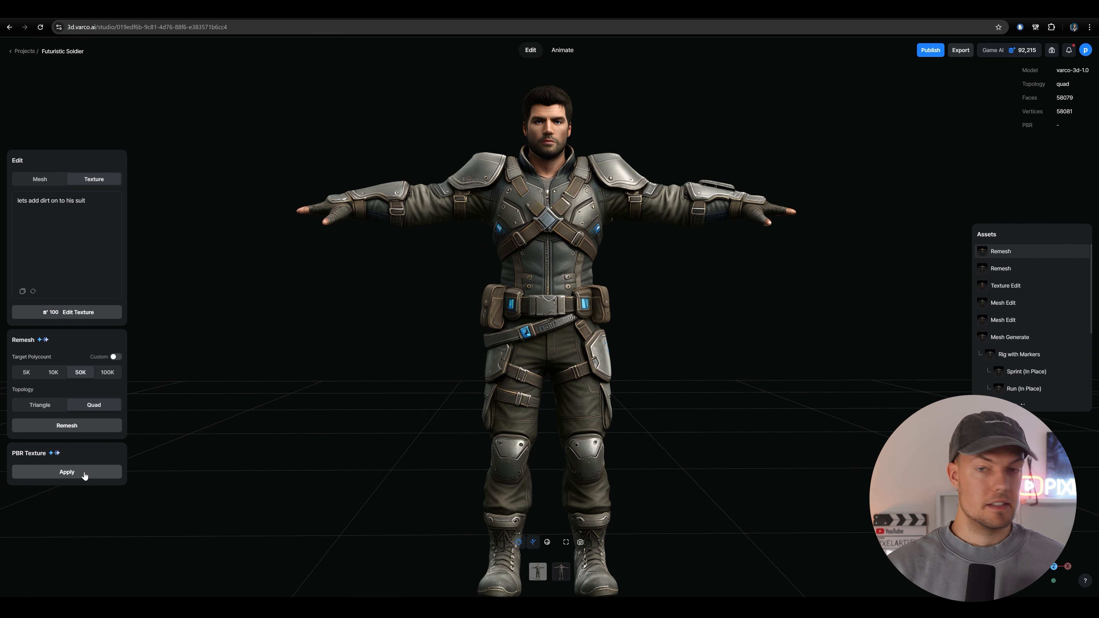
Apply a PBR texture to the quad remesh and compare the soldier with the PBR material off and on
click(116, 472)
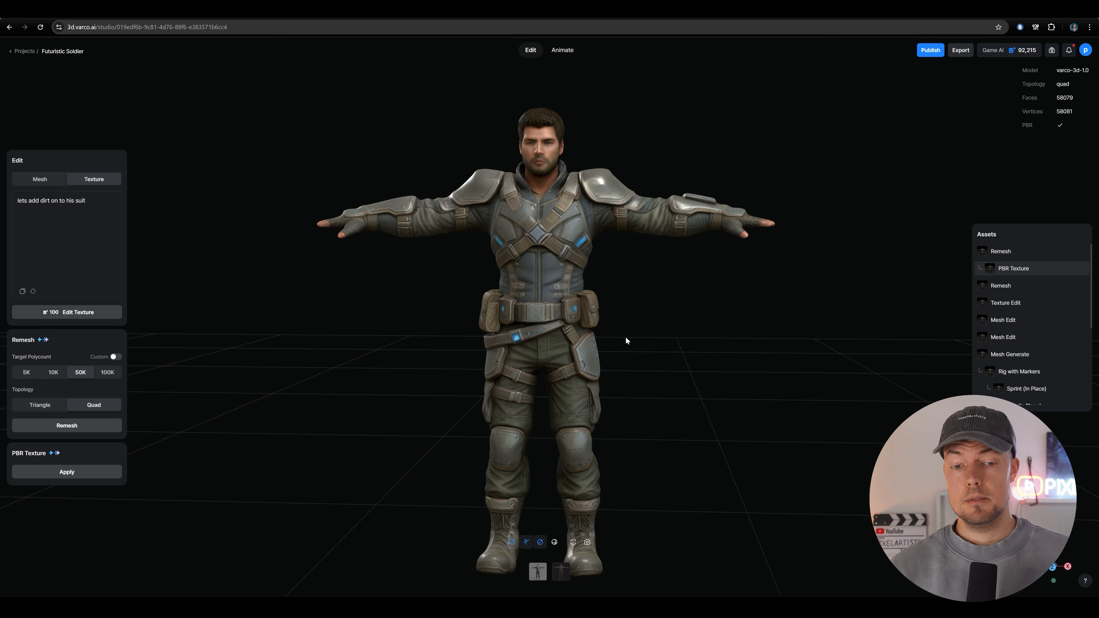
drag(575, 260, 611, 282)
click(541, 543)
click(541, 543)
drag(590, 264, 587, 292)
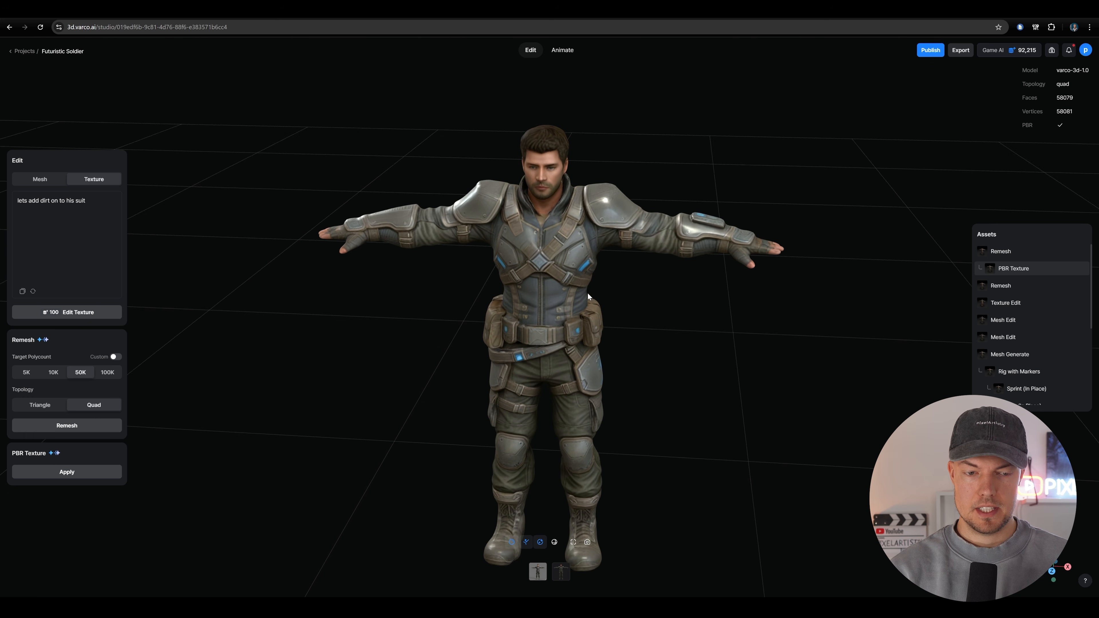
scroll(579, 297, up, 3)
scroll(576, 304, down, 3)
mouse_move(516, 304)
mouse_down()
mouse_move(850, 342)
mouse_move(502, 306)
mouse_up()
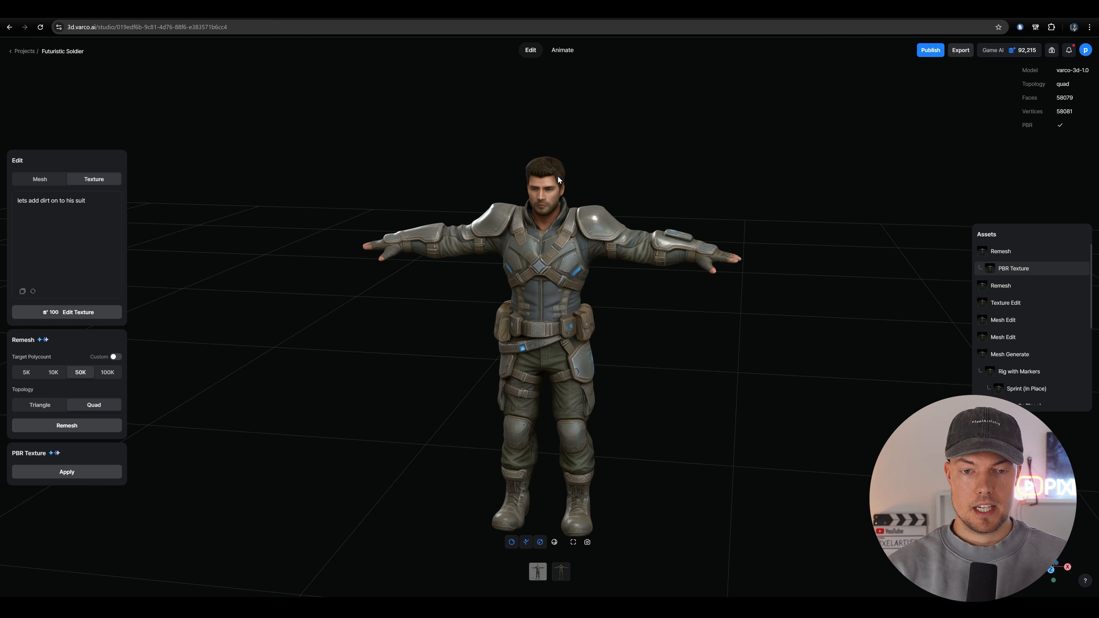
drag(555, 246, 569, 212)
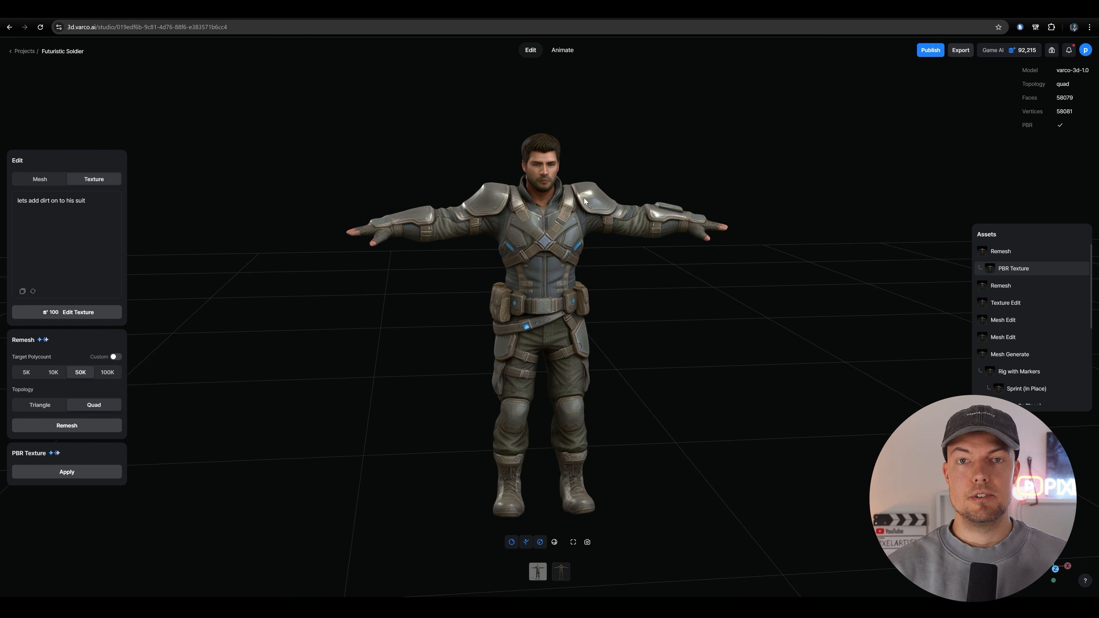
Switch to animation mode, rig the soldier's quad remesh with markers, and check the resulting skeleton
click(565, 50)
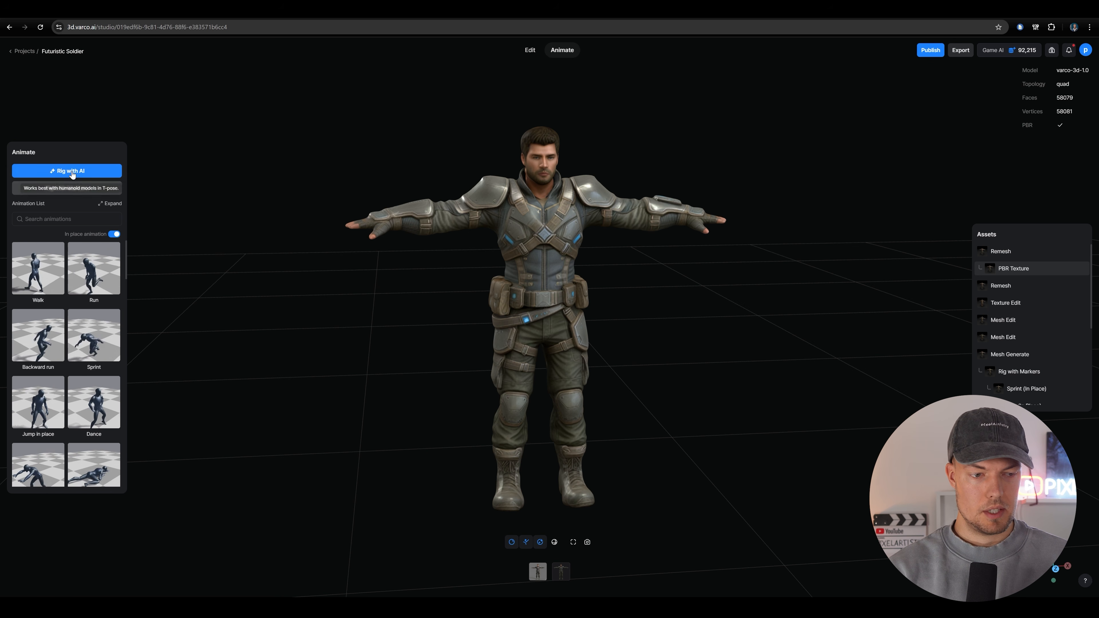
click(67, 187)
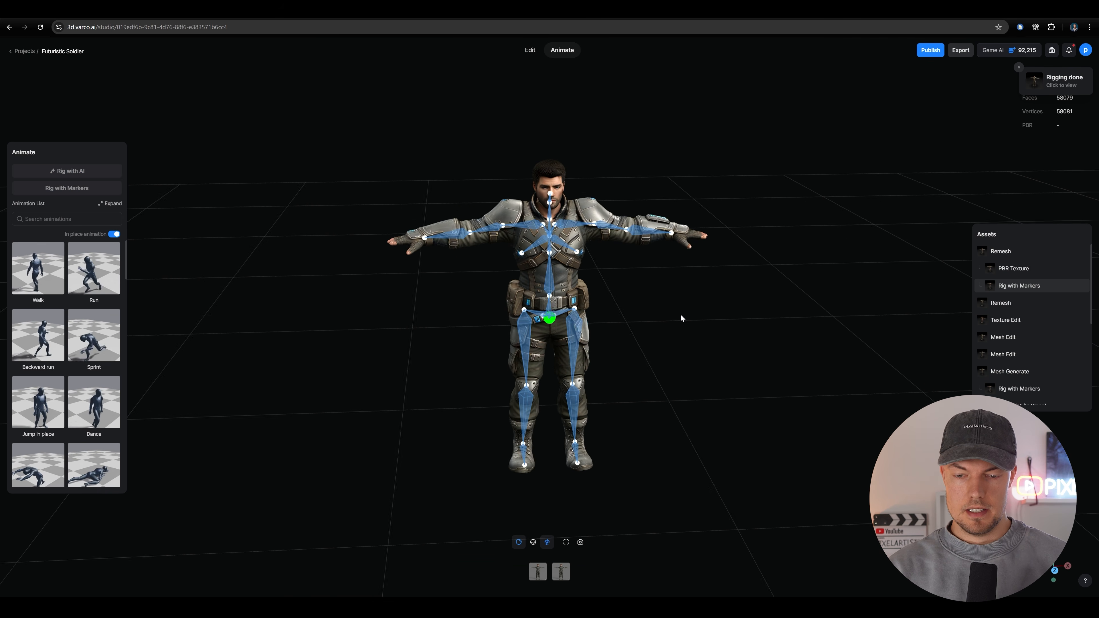
drag(672, 332, 580, 353)
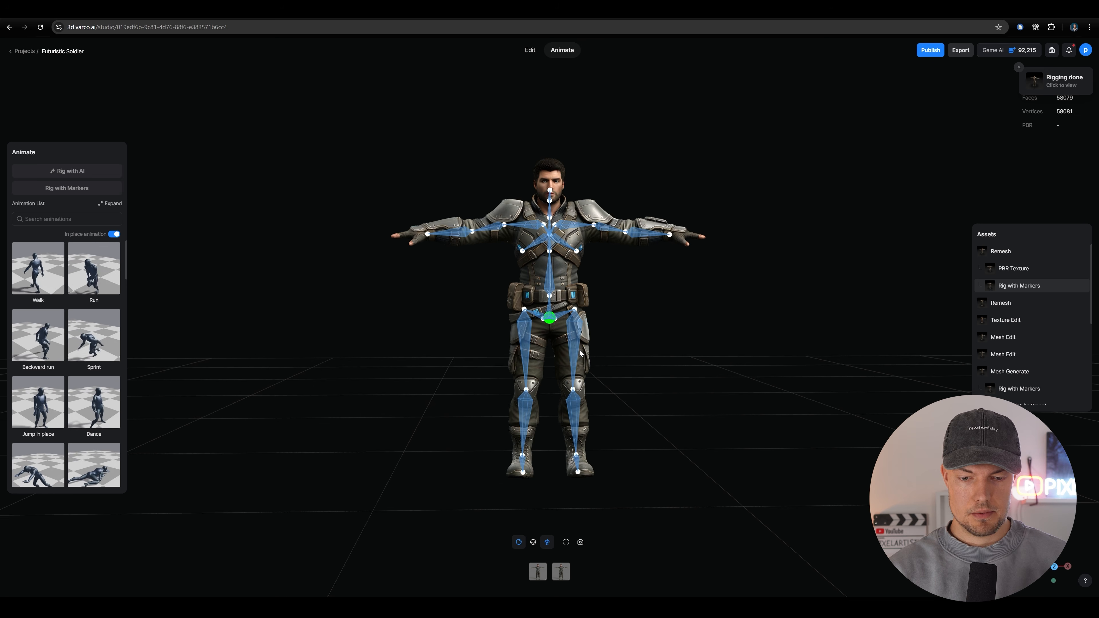
scroll(607, 349, up, 3)
Apply the in-place Walk animation to the rigged soldier and view the motion from the side
mouse_move(80, 277)
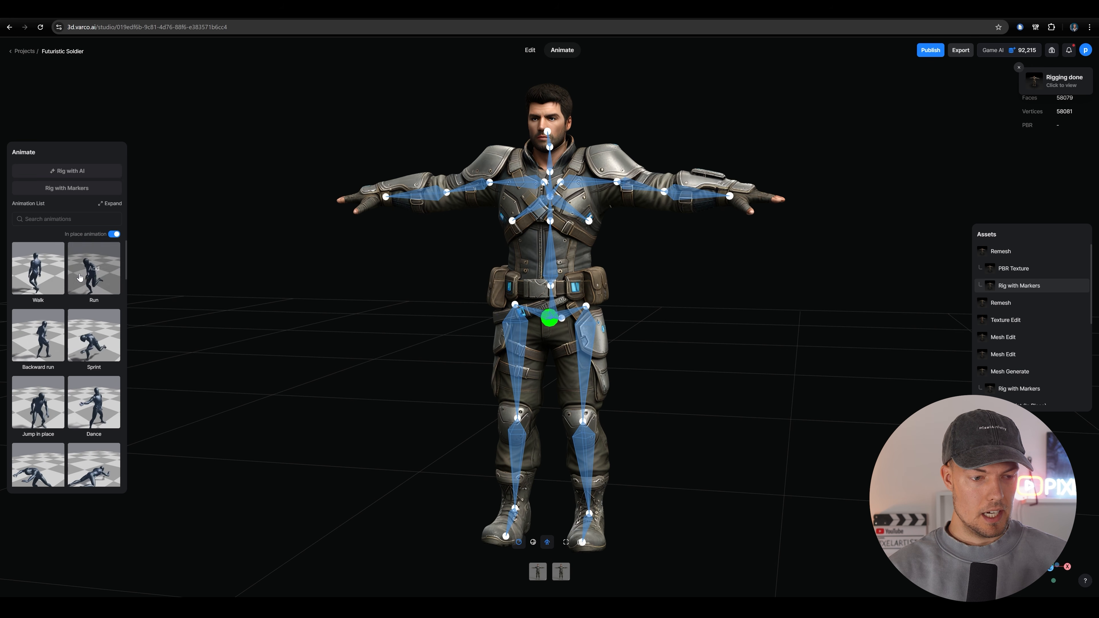
click(37, 281)
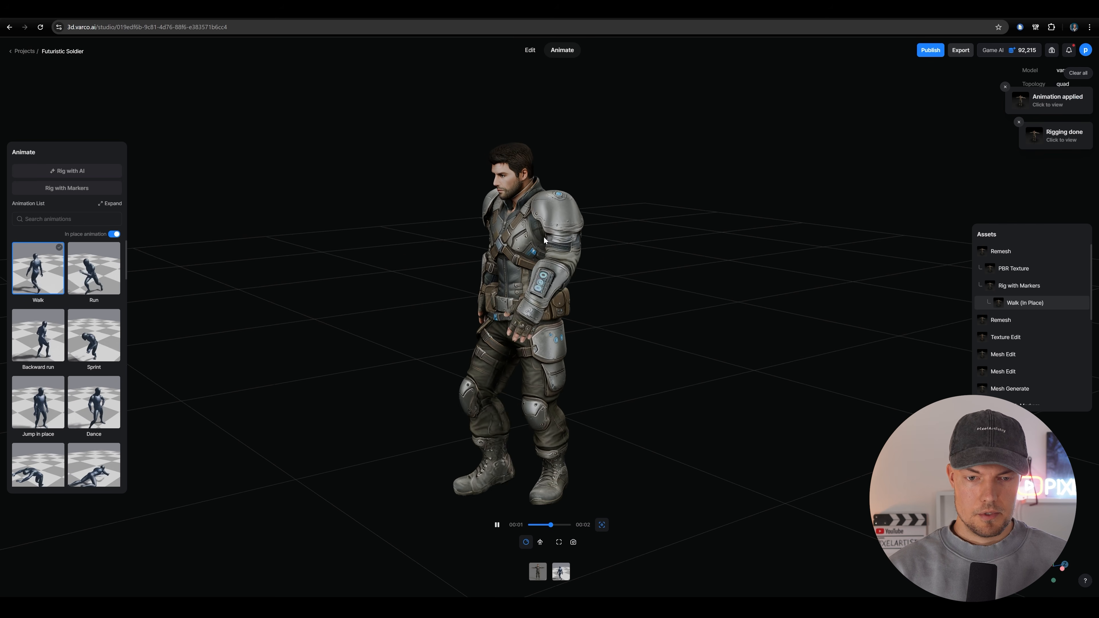
drag(557, 239, 495, 244)
drag(575, 244, 487, 226)
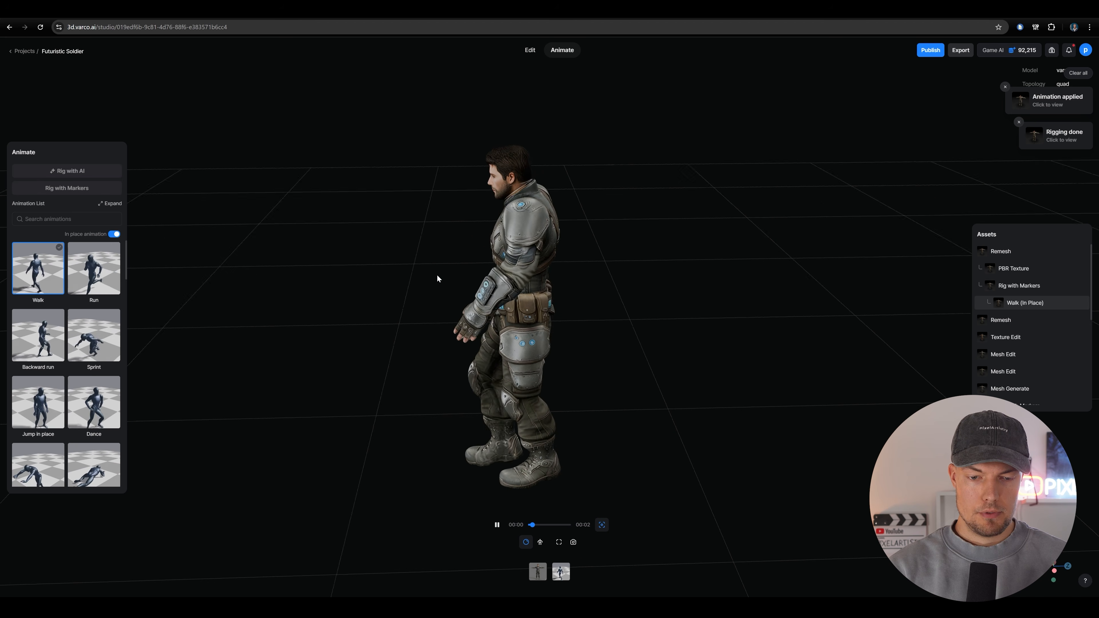
scroll(536, 345, up, 5)
drag(535, 344, 498, 315)
Add the in-place Stretch animation to the rigged soldier
scroll(497, 316, down, 5)
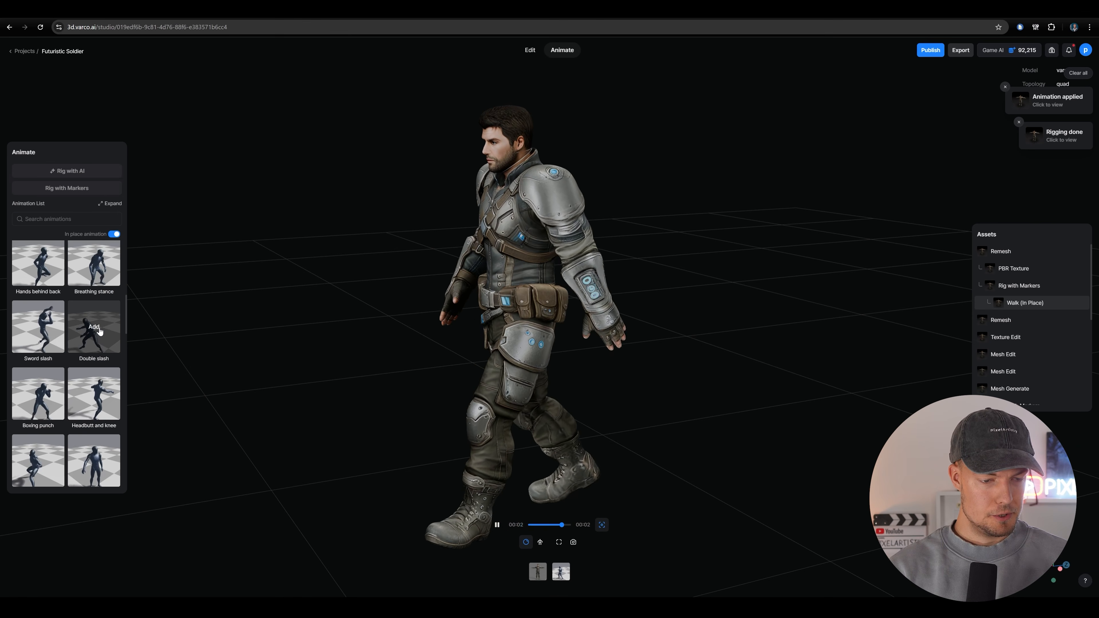
scroll(93, 346, down, 4)
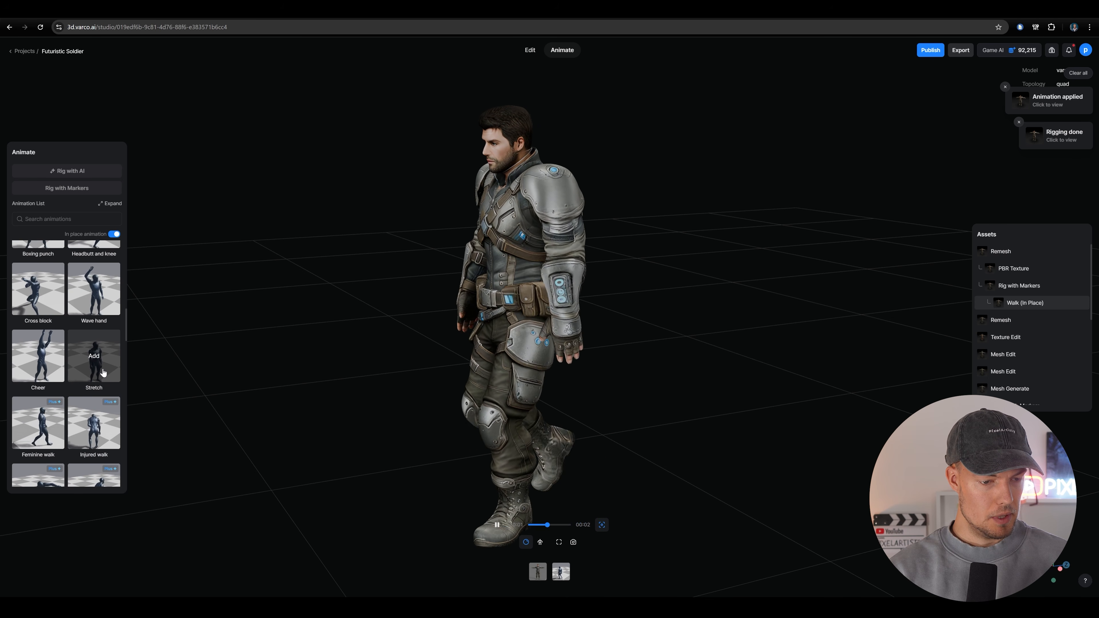
click(87, 363)
Find the Run jump animation in the library and add it in place to the rigged soldier
scroll(86, 363, down, 1)
scroll(86, 366, down, 5)
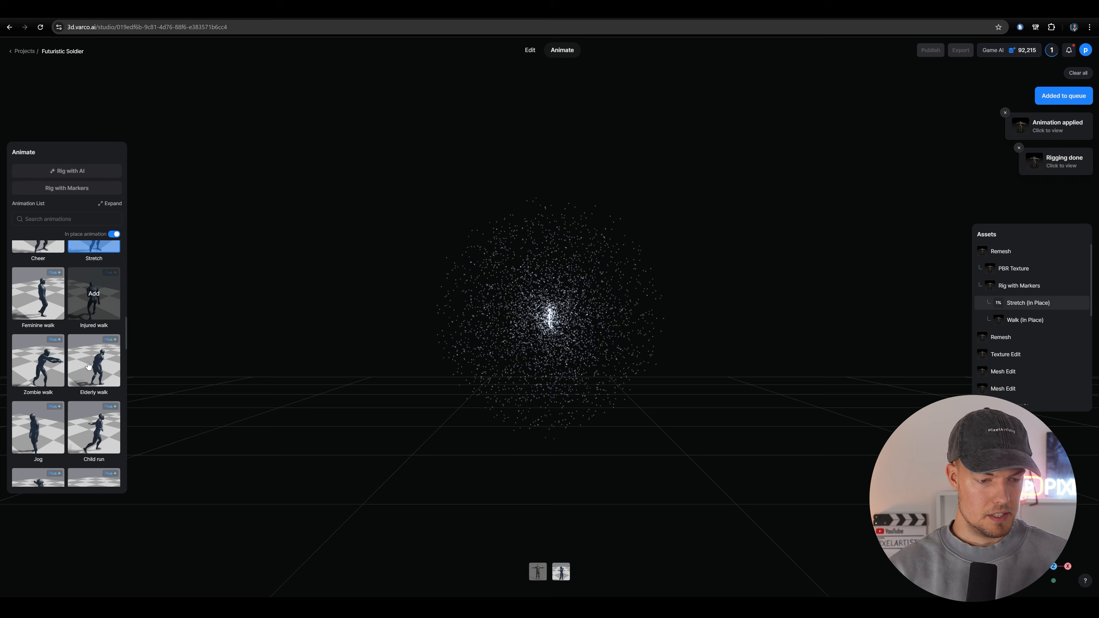
scroll(86, 366, up, 2)
scroll(106, 373, down, 3)
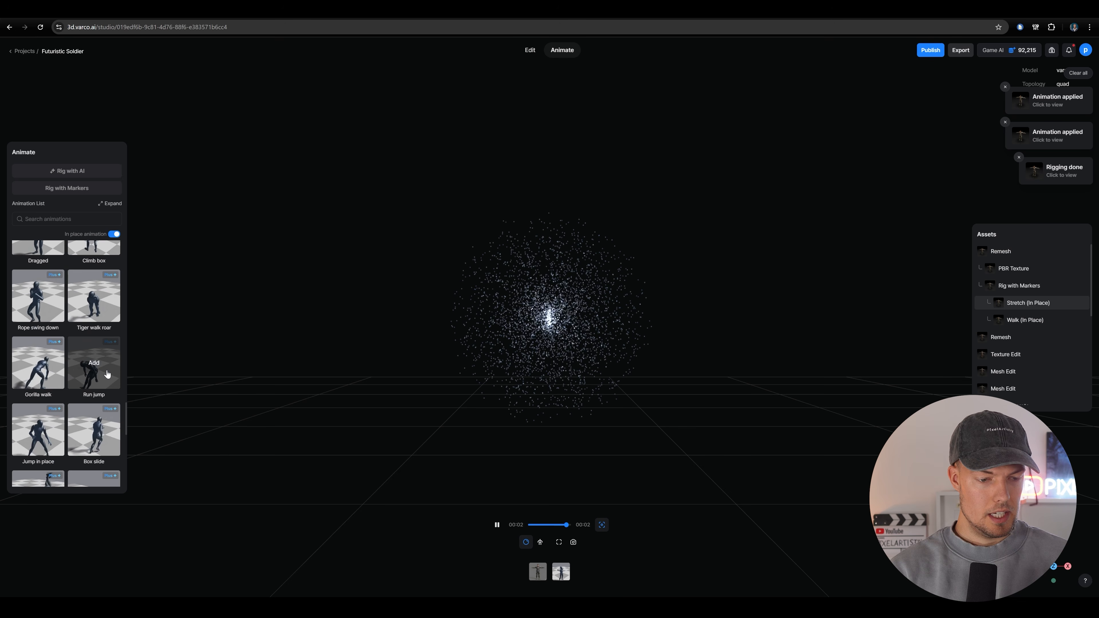
click(106, 373)
drag(692, 333, 632, 348)
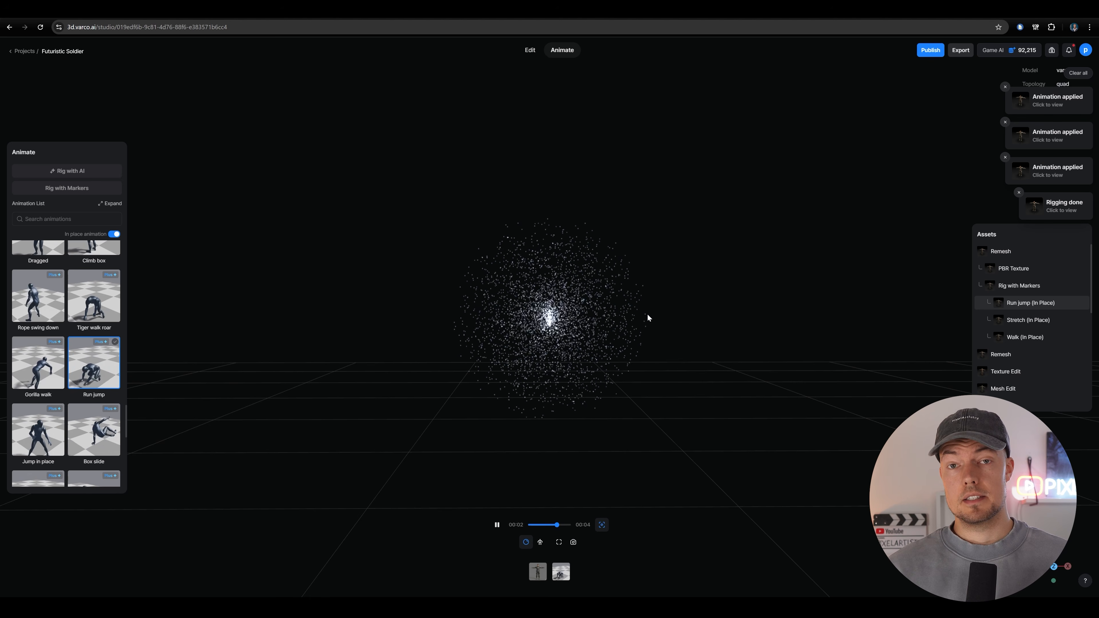
drag(648, 313, 528, 355)
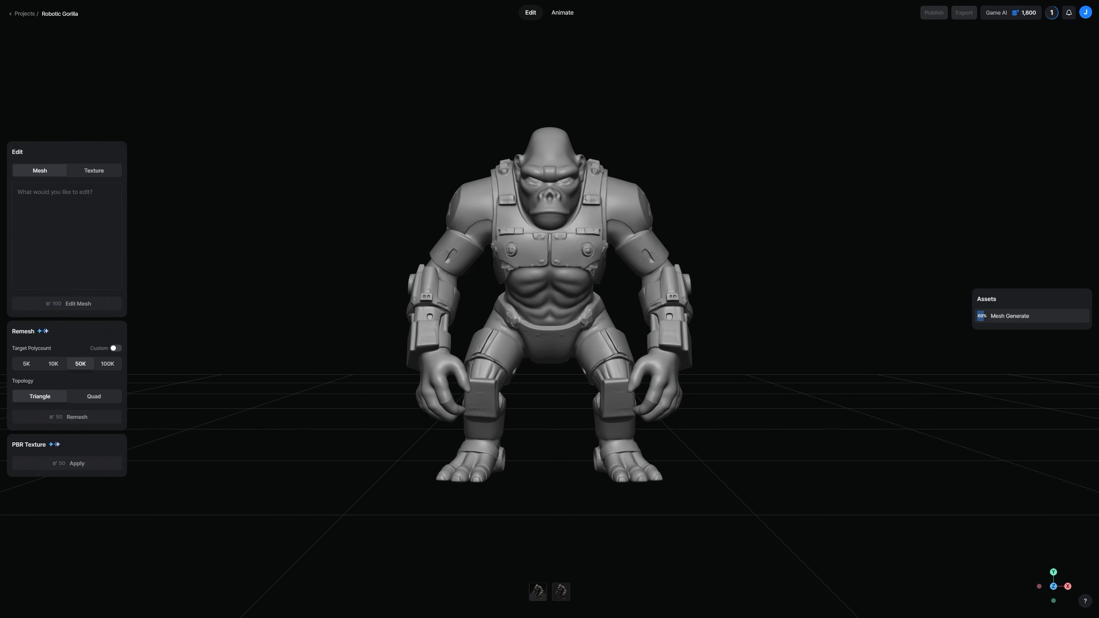
Edit the Robotic Gorilla's mesh with the prompt "Make this object in T-pose" and switch to animation mode
drag(755, 363, 727, 370)
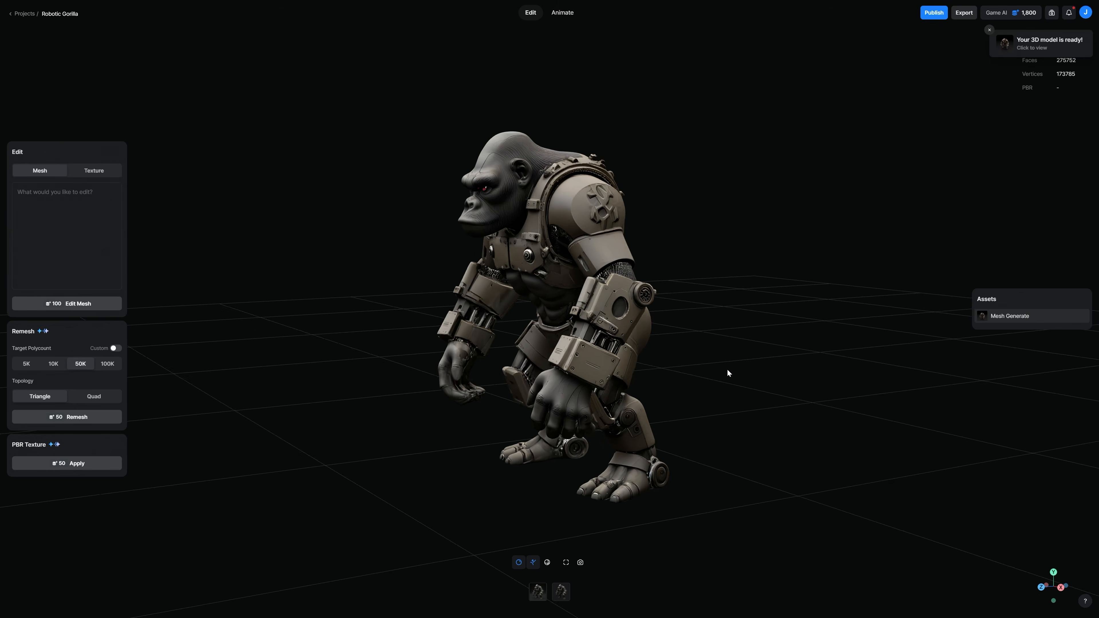
click(65, 198)
text(Make this object in T-pose)
key(Return)
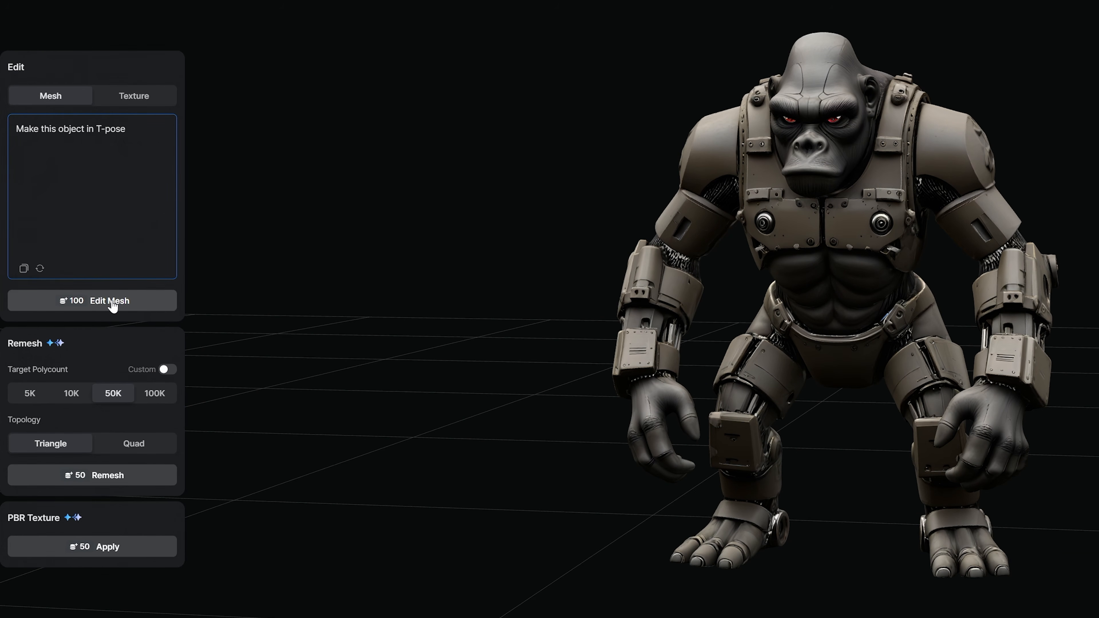
click(109, 301)
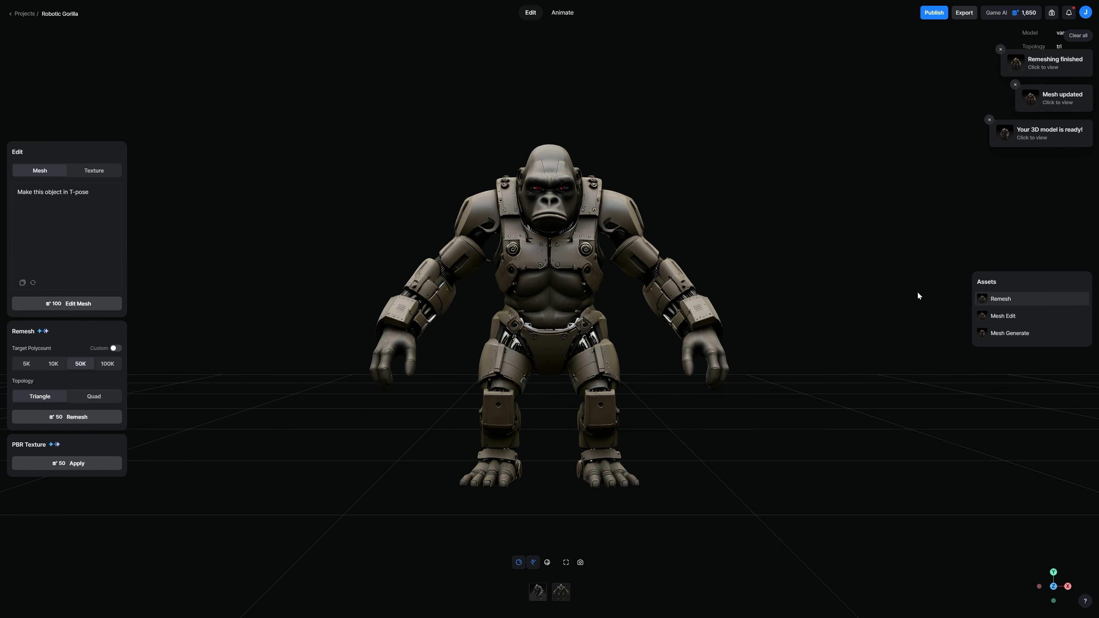
click(563, 13)
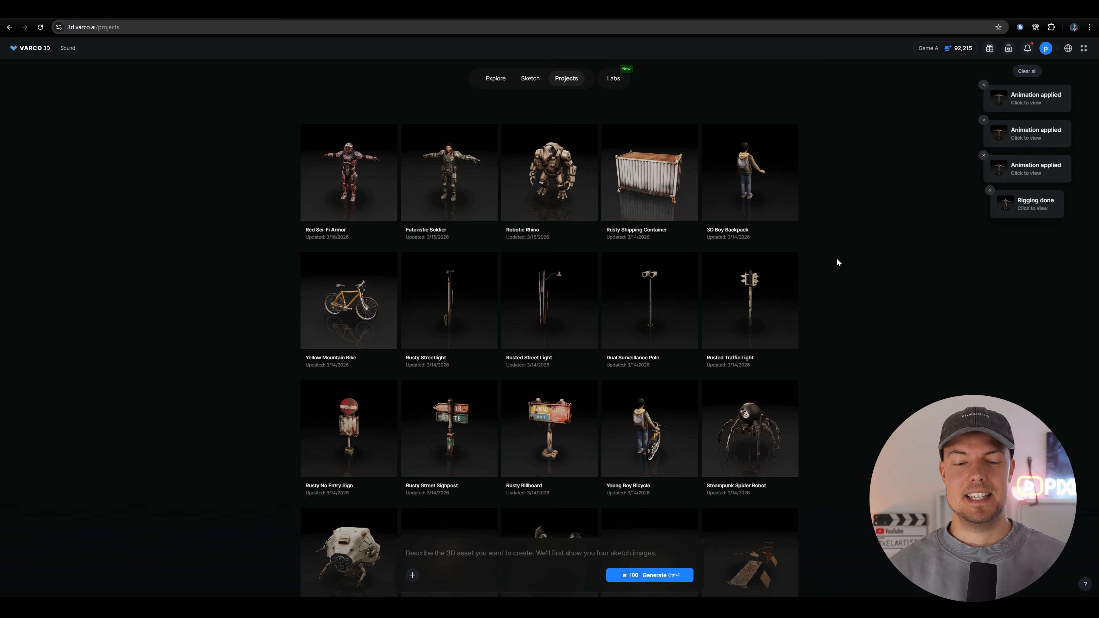
Open the Rusty Vintage Car project from the project gallery and bring the car into close view
scroll(865, 320, down, 5)
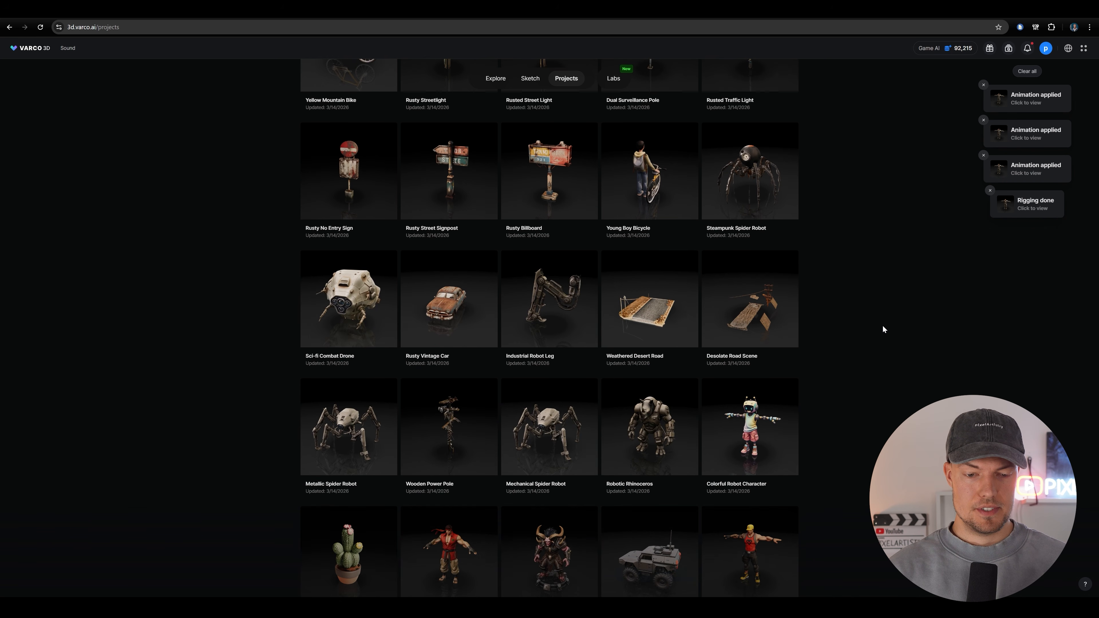
click(452, 314)
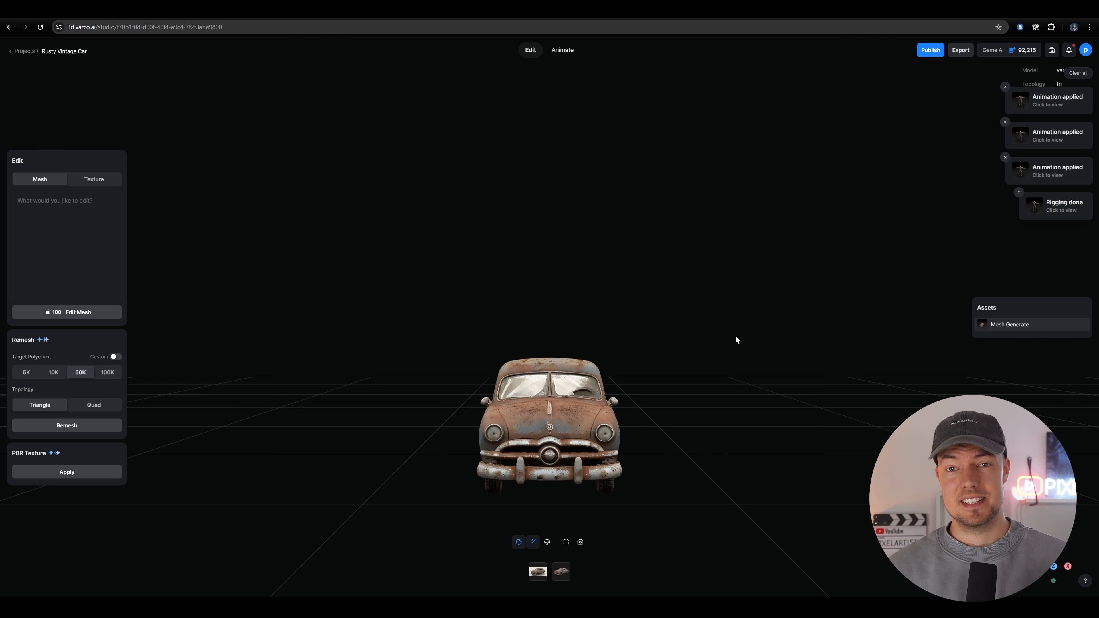
drag(666, 292, 615, 338)
scroll(506, 351, up, 5)
Hide the texture to examine the car's bare mesh, restore it, and inspect the rust detail on the hood
click(519, 544)
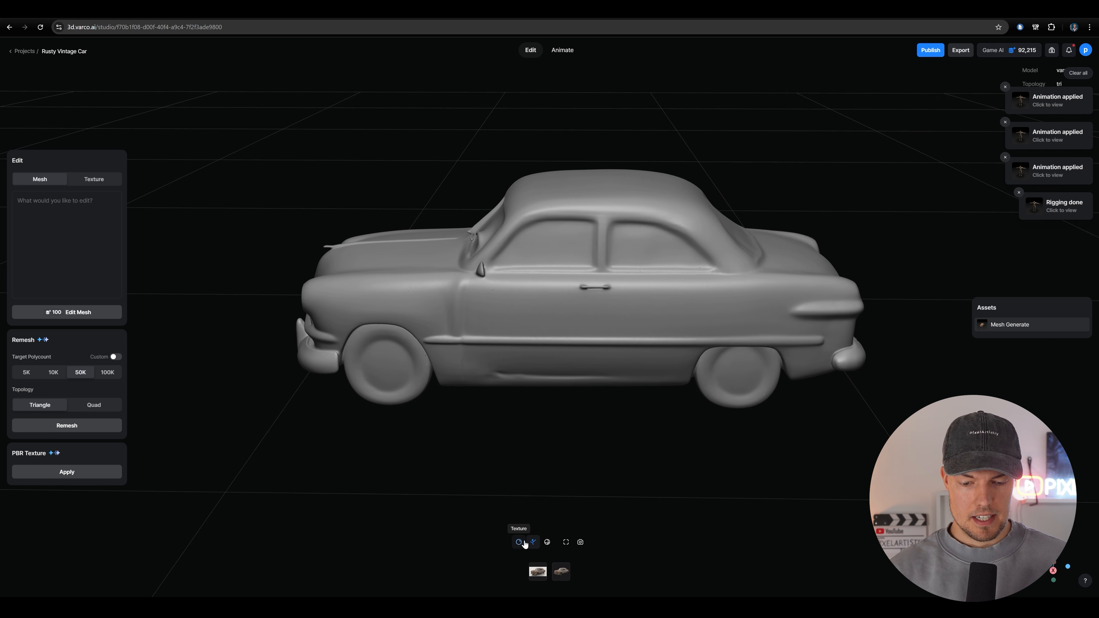
drag(522, 332, 653, 329)
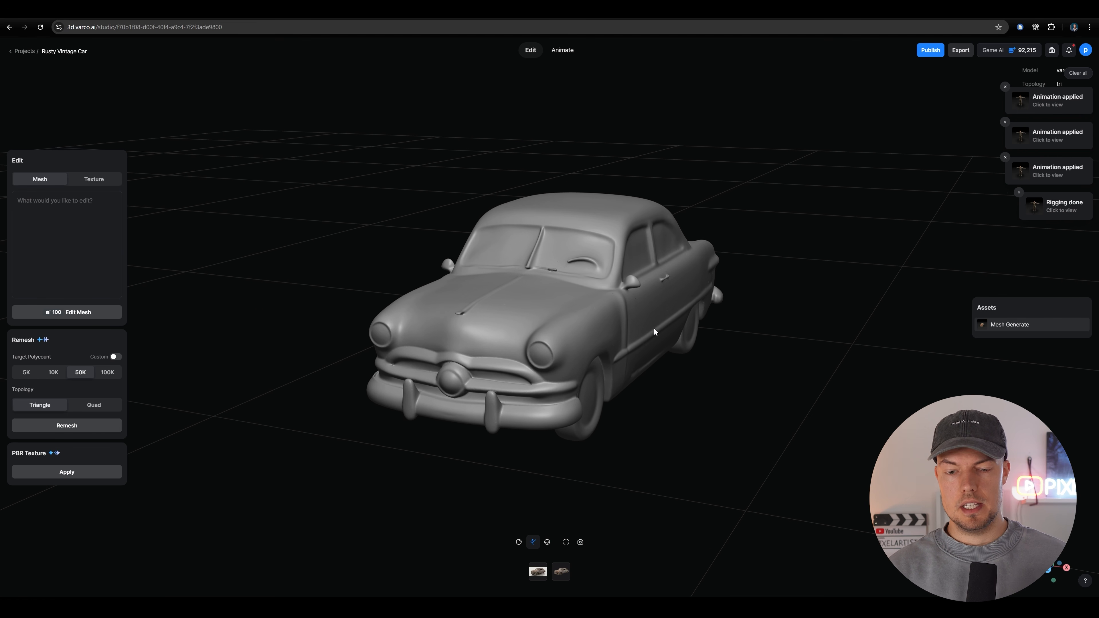
click(519, 542)
scroll(617, 350, up, 5)
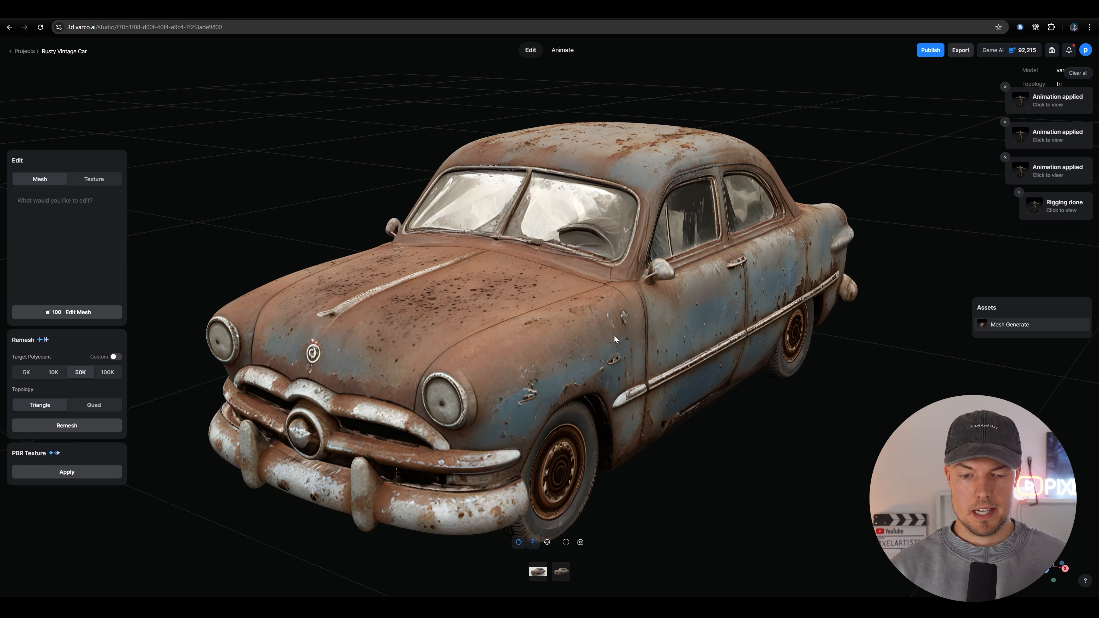
drag(628, 351, 511, 395)
scroll(511, 396, up, 5)
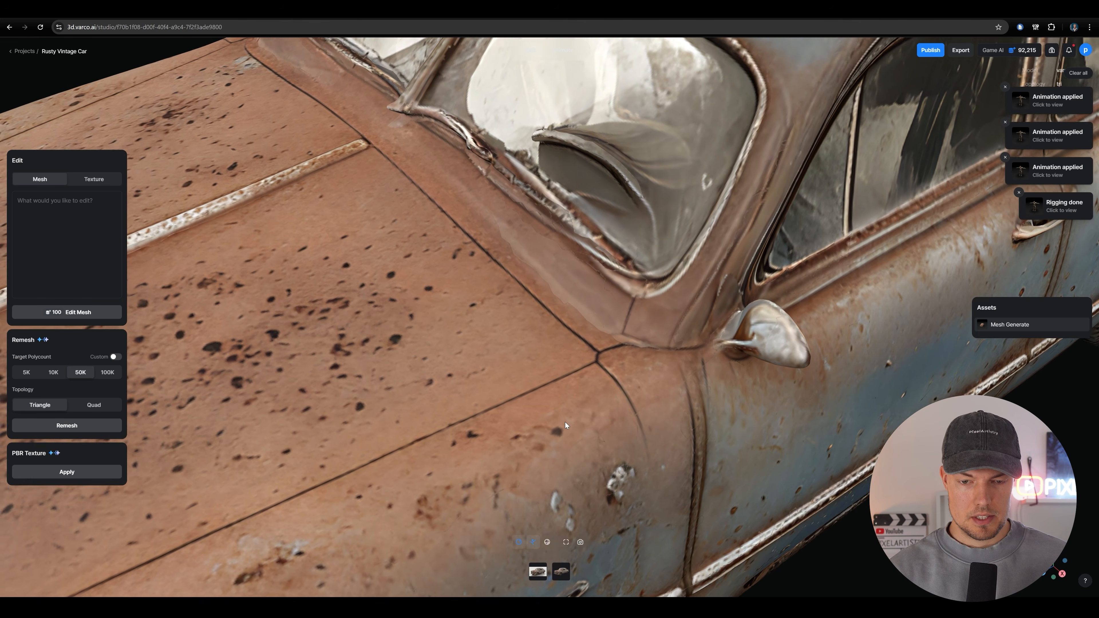
Examine the whole rusty car from a distance and from its other side, checking body detail up close
scroll(629, 359, down, 3)
scroll(629, 360, down, 5)
drag(615, 367, 772, 359)
scroll(577, 313, up, 5)
scroll(578, 313, down, 5)
scroll(772, 359, up, 4)
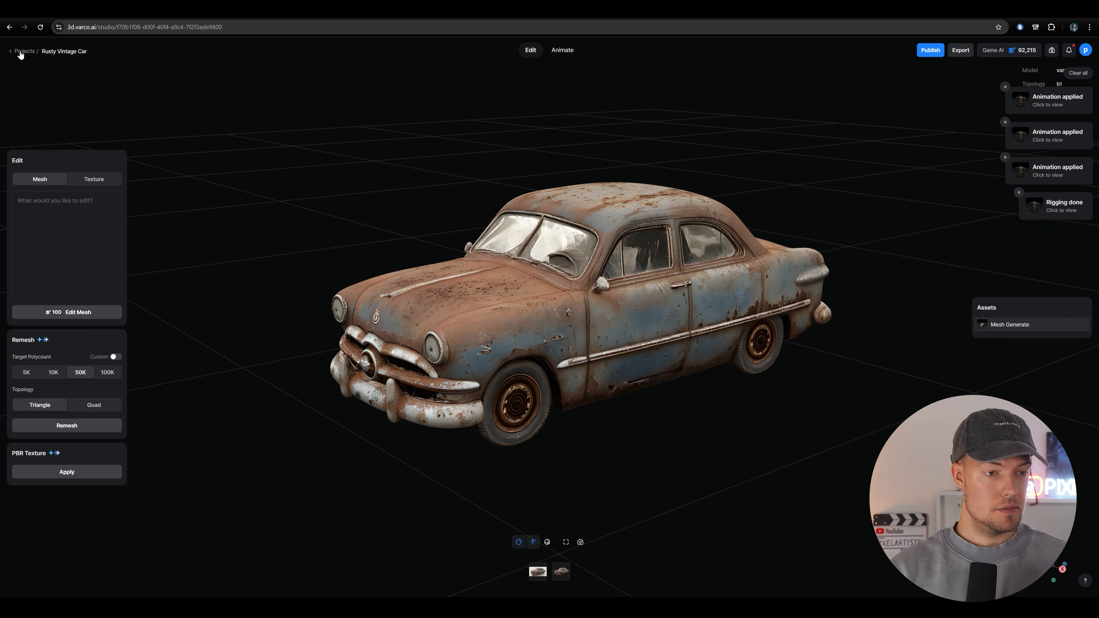
Open the Sci-fi Combat Drone project from the project gallery and inspect the drone's side detail up close
click(22, 52)
scroll(675, 346, down, 2)
click(376, 323)
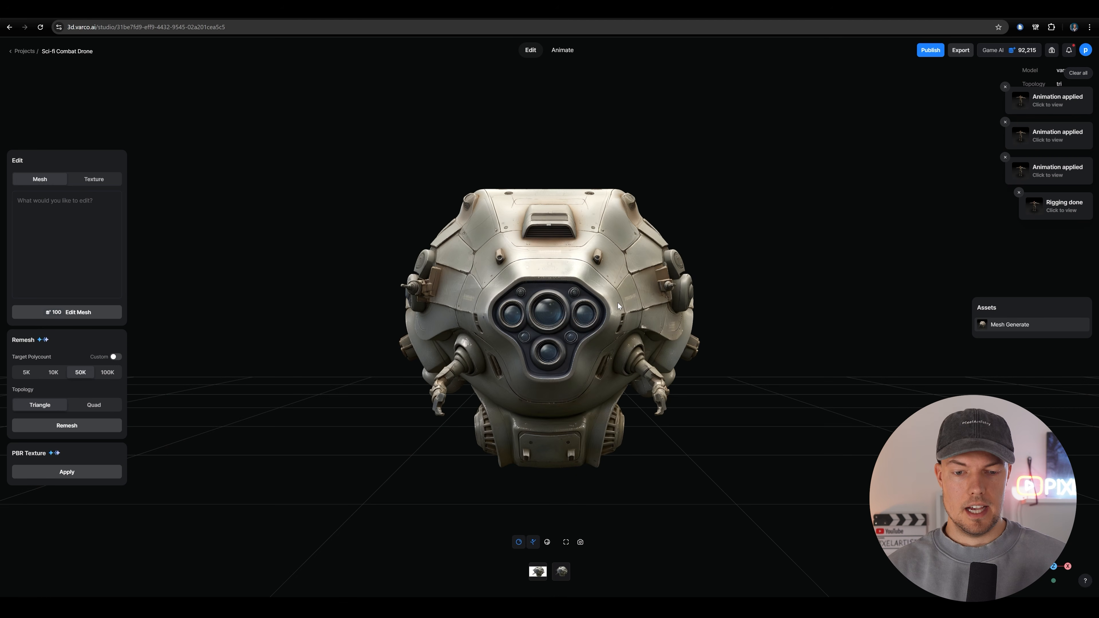
mouse_move(618, 303)
mouse_down()
mouse_move(452, 324)
mouse_move(592, 340)
mouse_move(861, 305)
mouse_move(699, 364)
mouse_move(591, 302)
mouse_move(541, 303)
mouse_move(623, 320)
mouse_move(715, 210)
mouse_move(882, 278)
mouse_move(606, 209)
mouse_move(616, 263)
mouse_move(604, 293)
mouse_up()
scroll(626, 287, up, 5)
scroll(882, 278, up, 5)
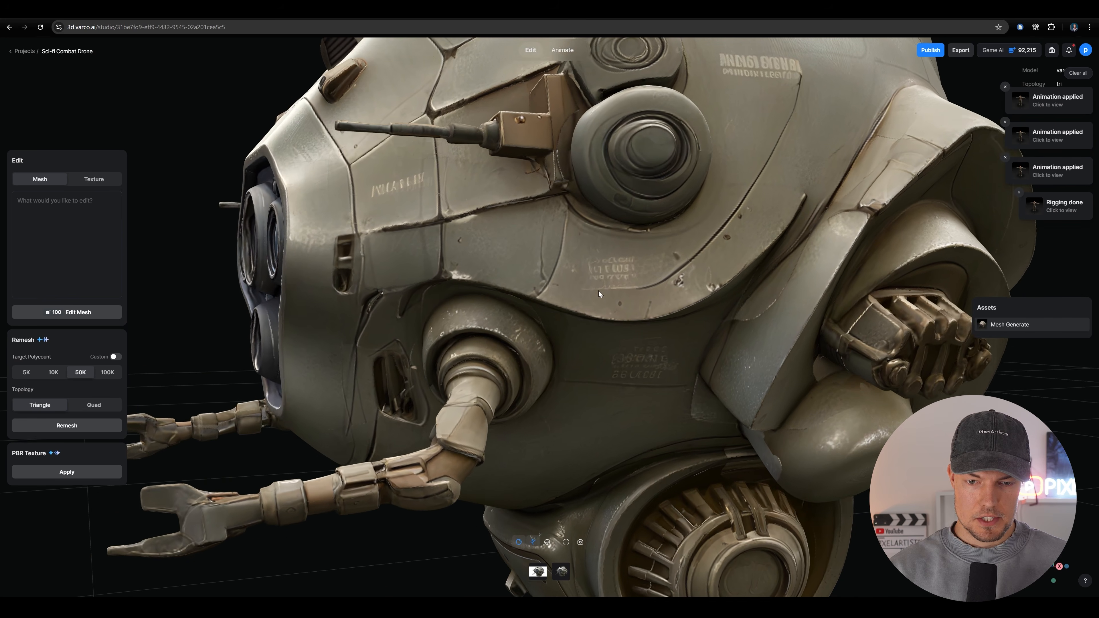
scroll(636, 277, up, 5)
scroll(635, 277, down, 8)
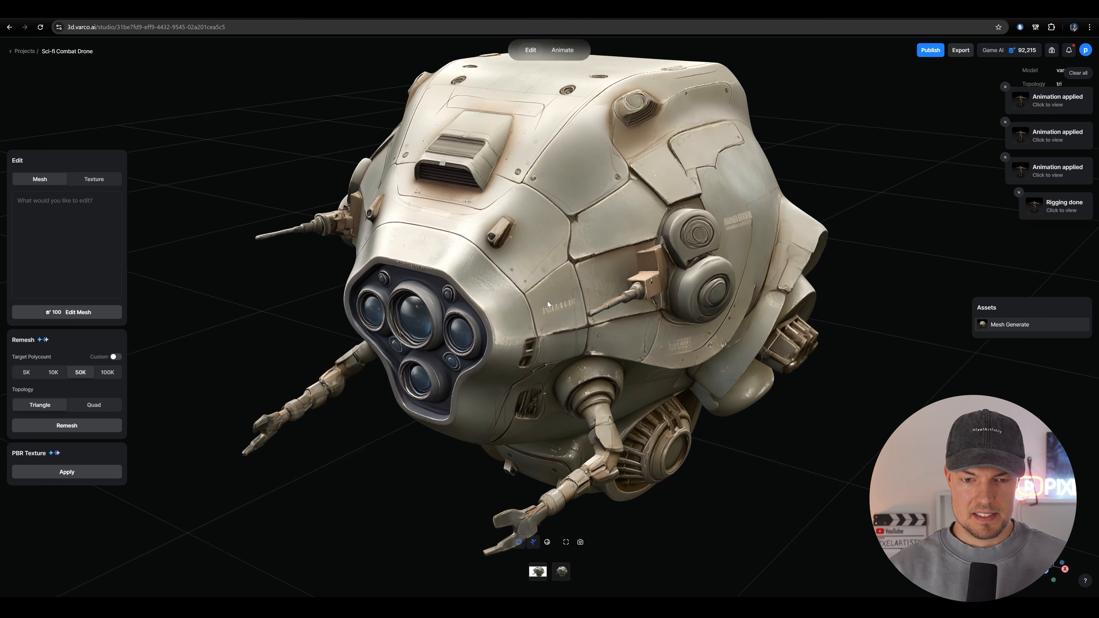
Turn the combat drone to its opposite side and inspect the panel markings, round side parts and gun
drag(547, 303, 678, 308)
scroll(566, 280, up, 10)
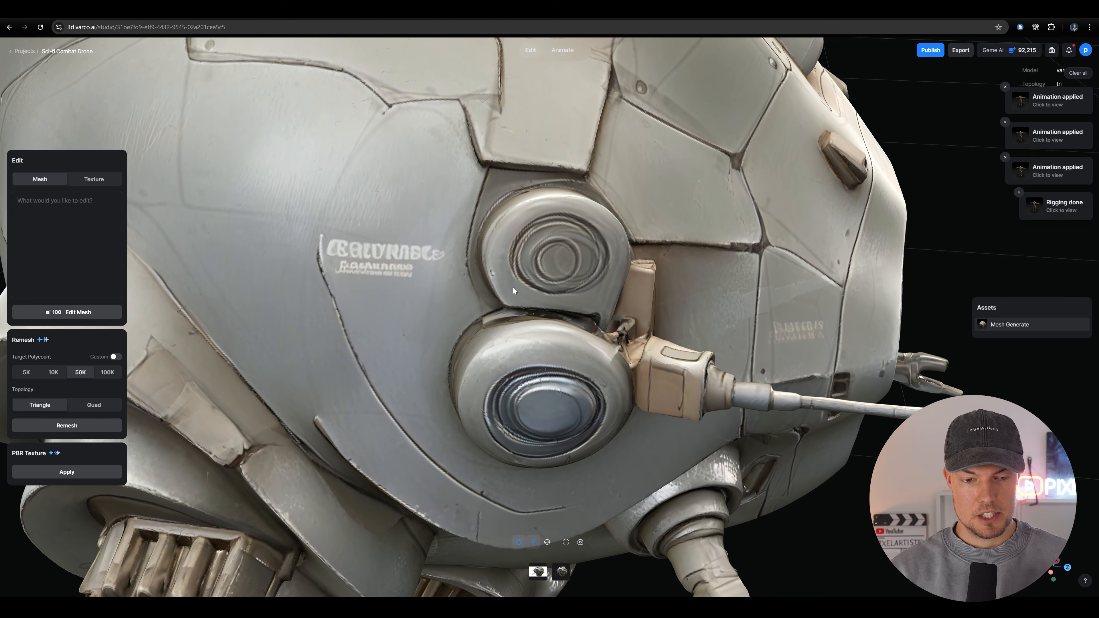
scroll(512, 288, down, 10)
drag(565, 296, 879, 279)
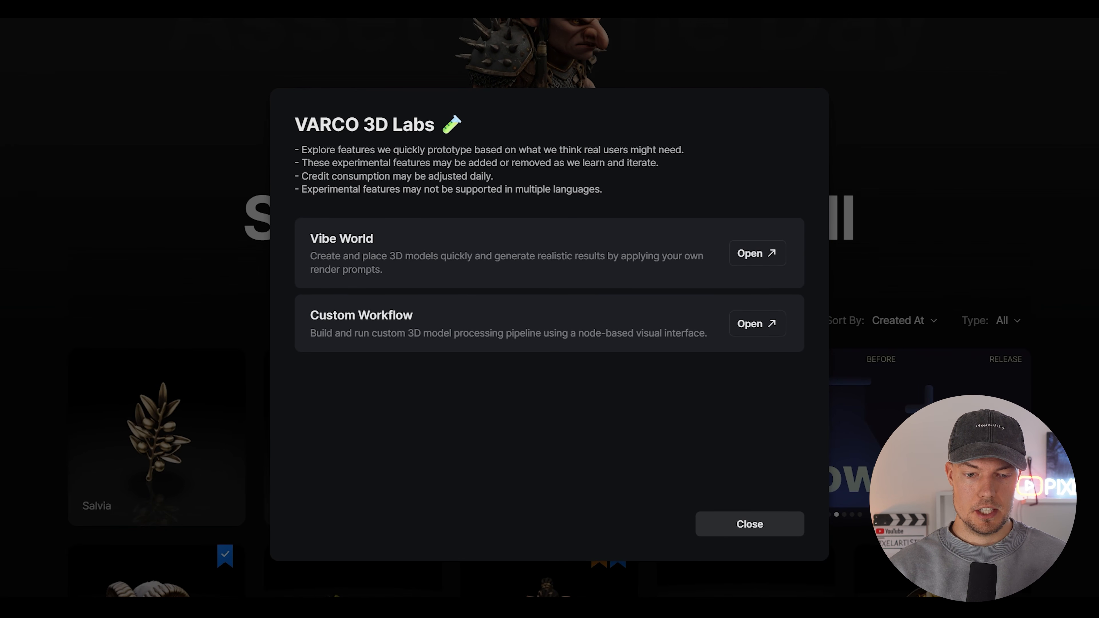
Open Custom Workflow from VARCO 3D Labs and dismiss its introduction
click(763, 330)
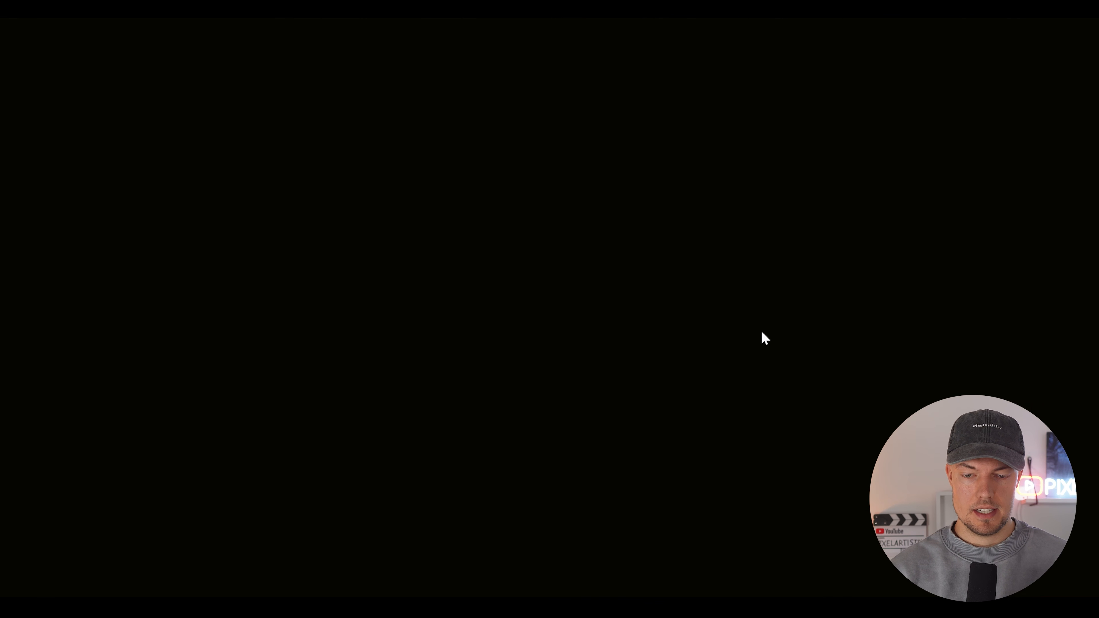
click(833, 540)
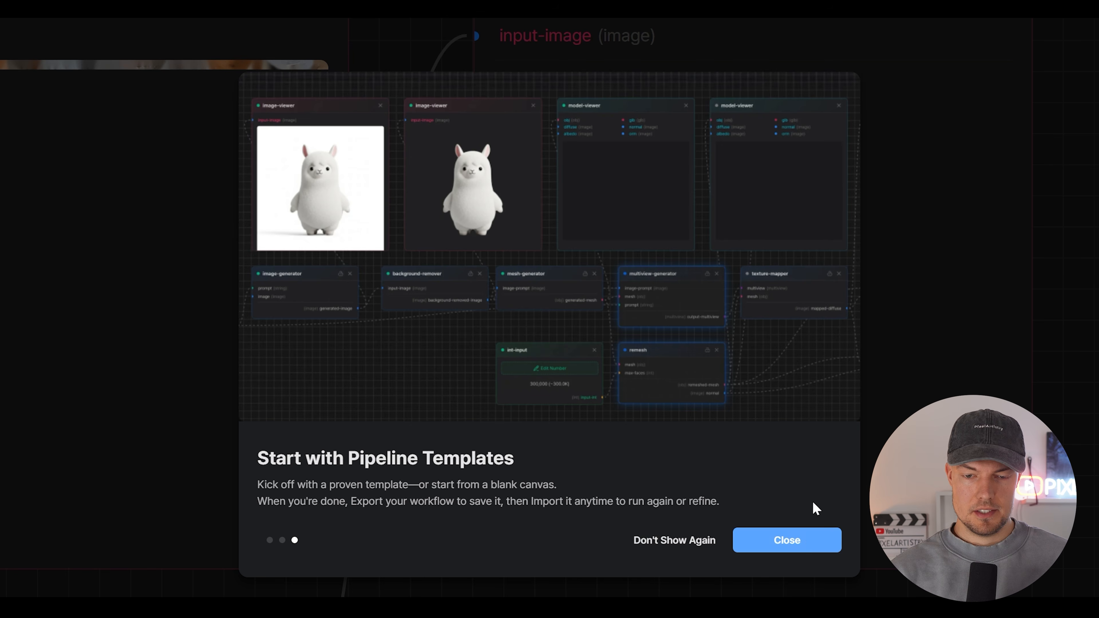
click(814, 540)
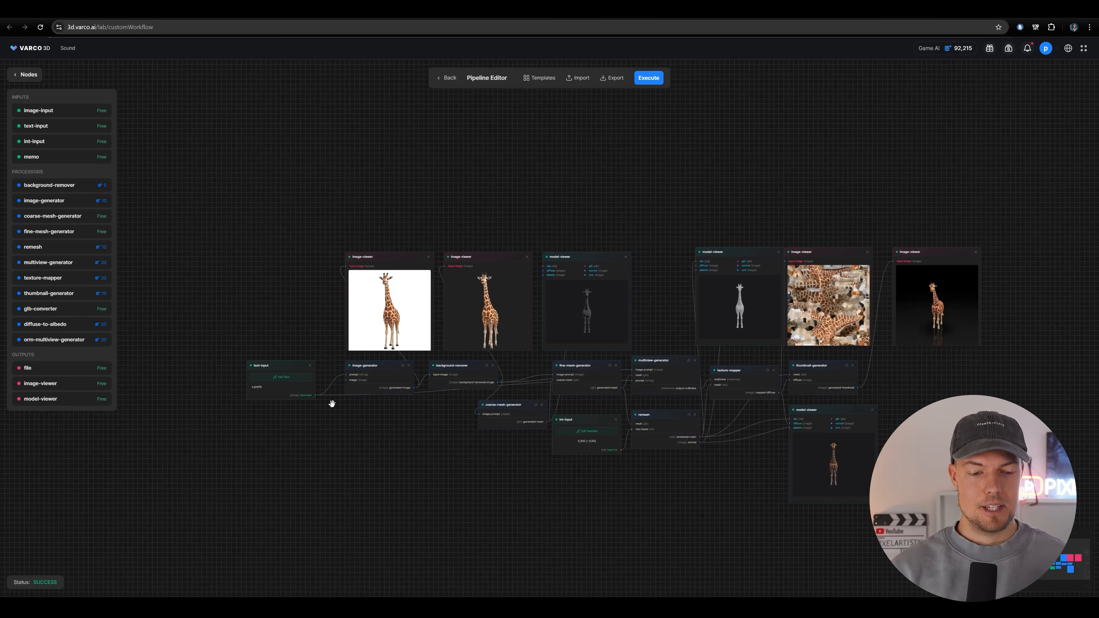
Examine the giraffe pipeline's nodes from the text input through the mesh generators to the final model viewers
scroll(331, 401, up, 3)
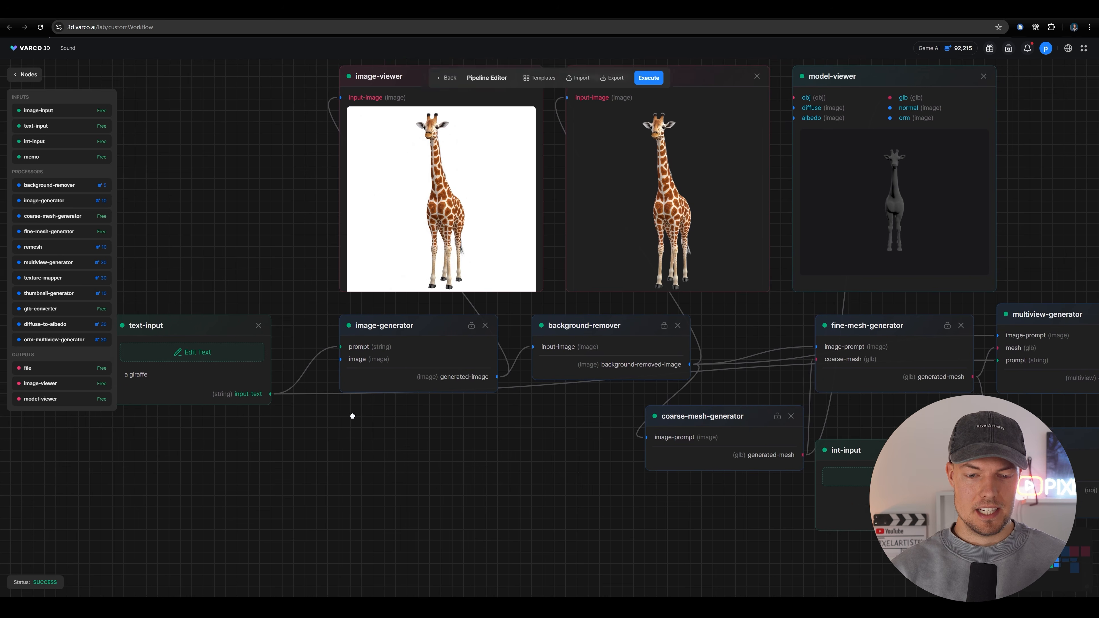
scroll(351, 418, down, 2)
drag(486, 443, 279, 423)
drag(698, 490, 565, 461)
scroll(606, 459, down, 5)
drag(502, 385, 486, 322)
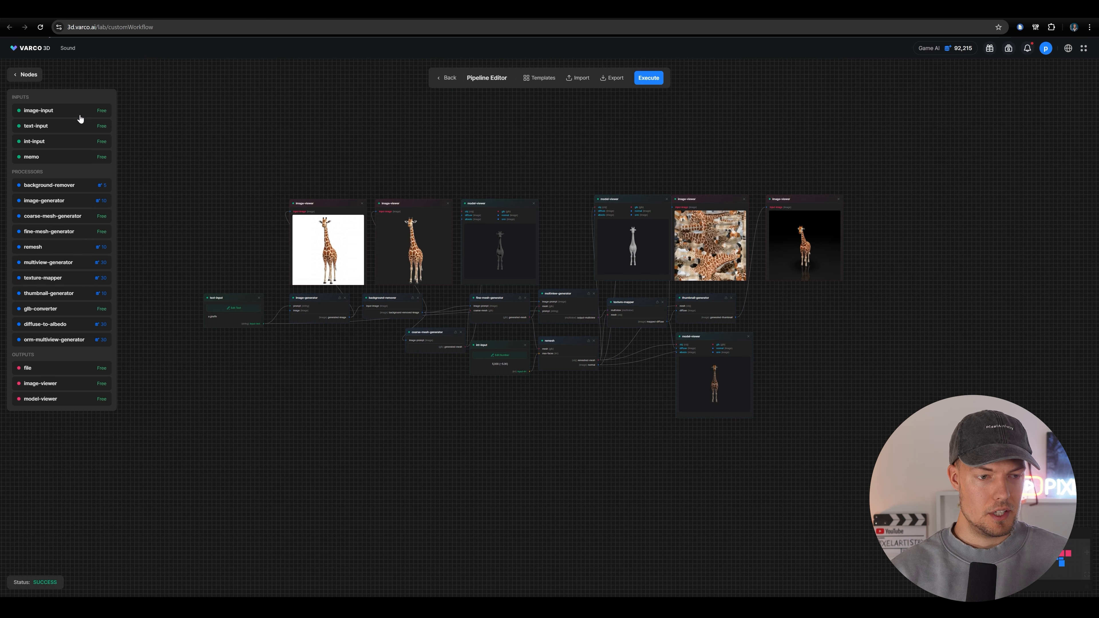
Add an image-input node above the text-input node, then open its image upload and cancel it
scroll(165, 113, up, 4)
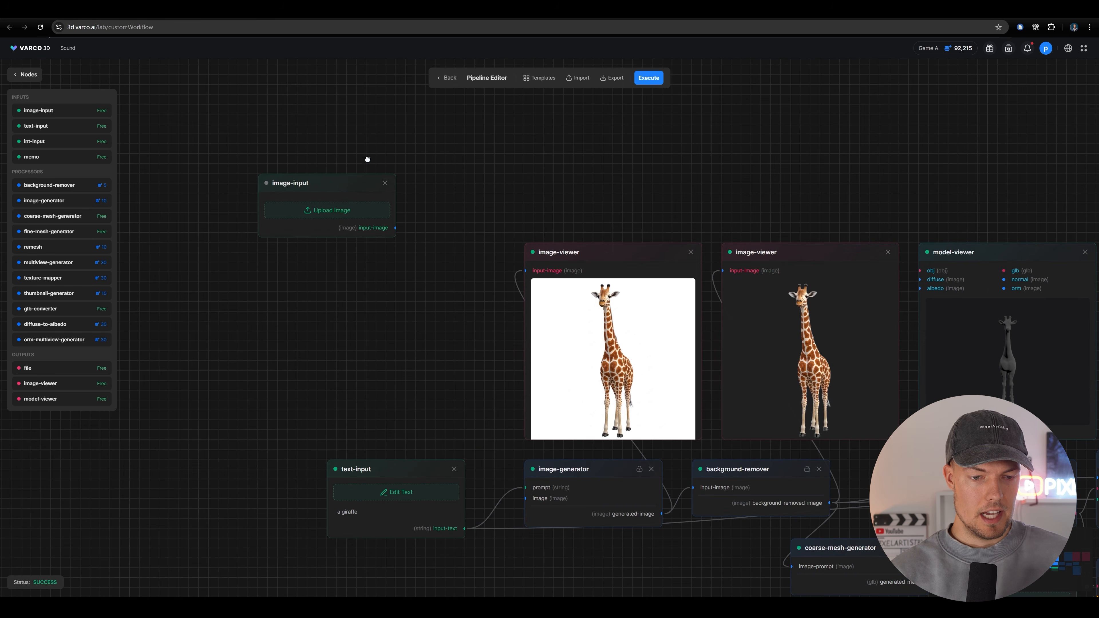
click(390, 181)
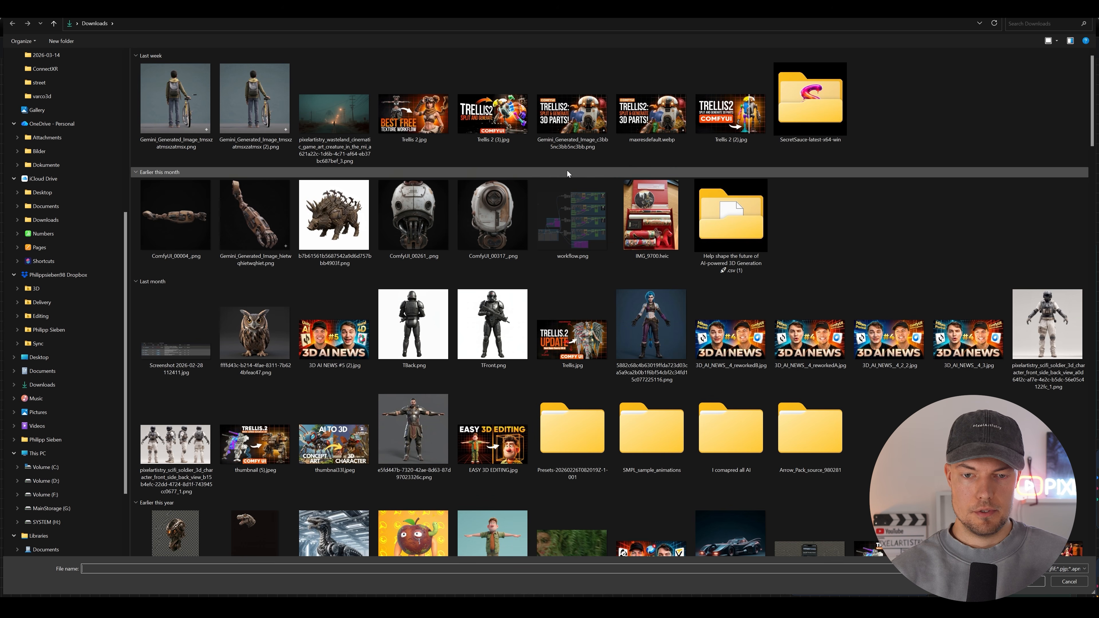
key(Escape)
drag(418, 306, 329, 245)
scroll(309, 277, down, 4)
scroll(286, 393, up, 2)
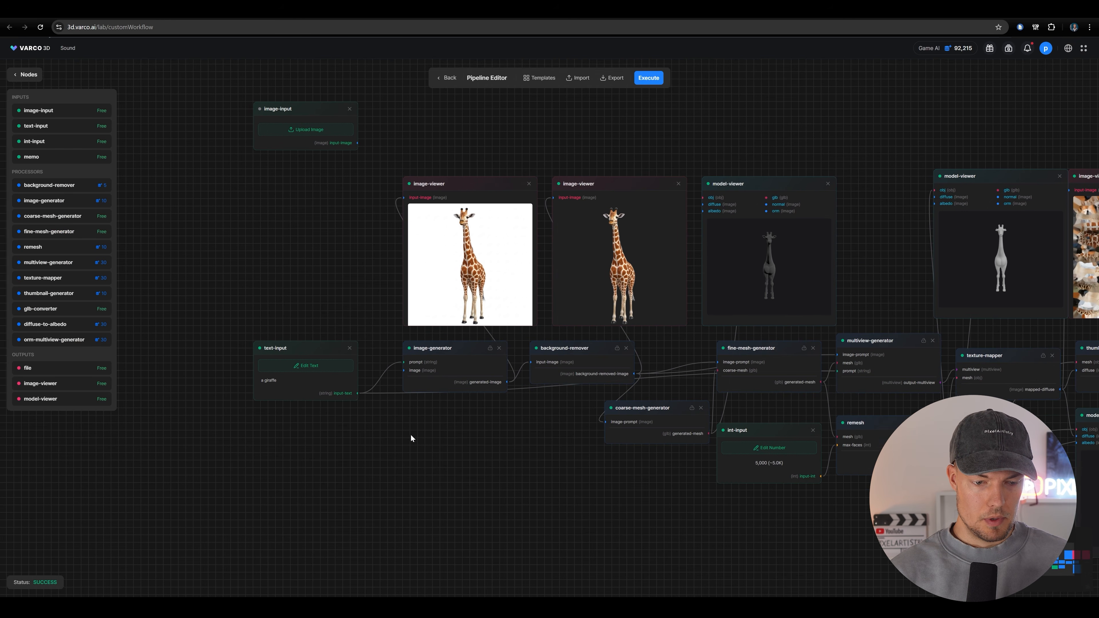
Examine the generated and background-removed giraffe images and rotate the dark mesh in the first model-viewer
drag(411, 434, 335, 468)
drag(448, 372, 422, 379)
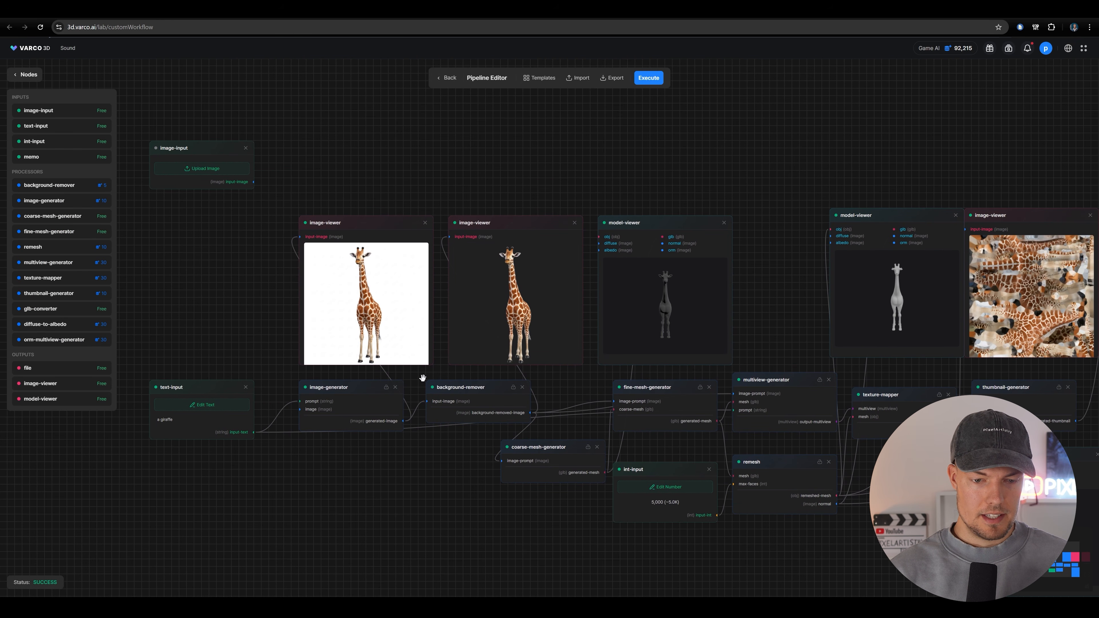
scroll(380, 147, up, 3)
drag(390, 236, 450, 140)
drag(403, 261, 379, 253)
drag(740, 341, 432, 303)
scroll(438, 269, up, 1)
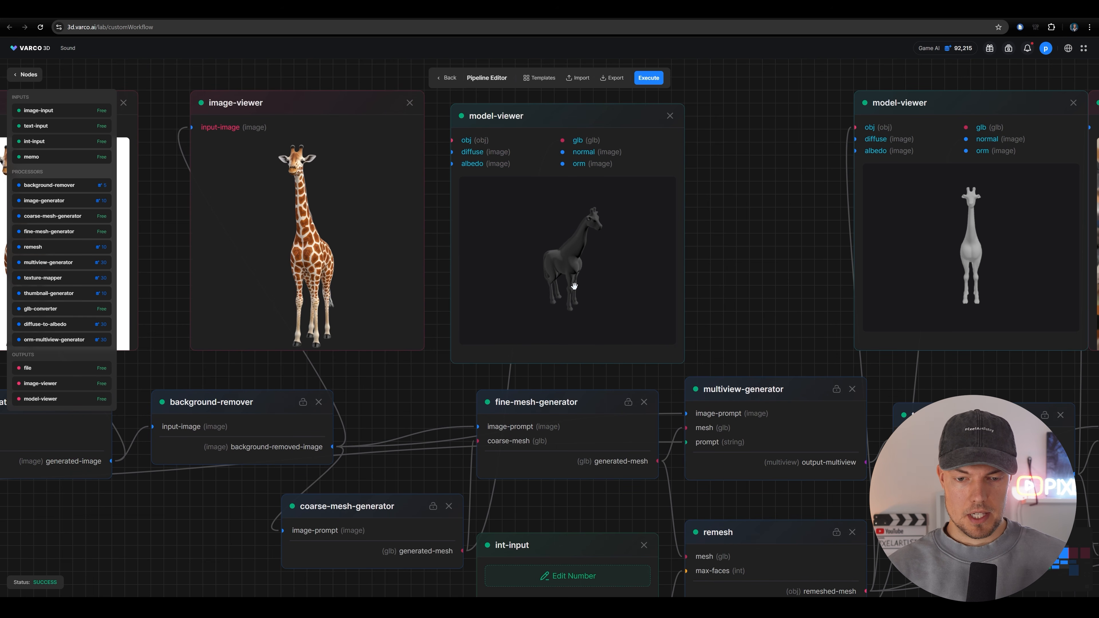
Rotate the grey giraffe mesh in the second model-viewer and examine the remesh node with its int-input face count
drag(1012, 256, 524, 251)
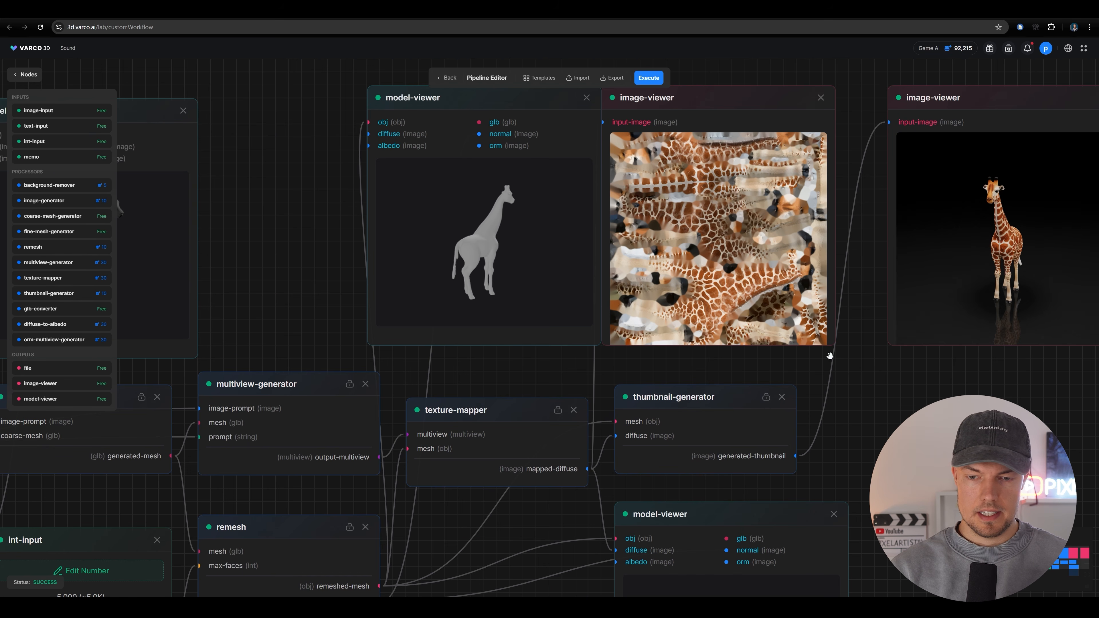
drag(786, 332, 533, 326)
drag(296, 550, 701, 360)
scroll(701, 360, down, 4)
scroll(636, 414, up, 2)
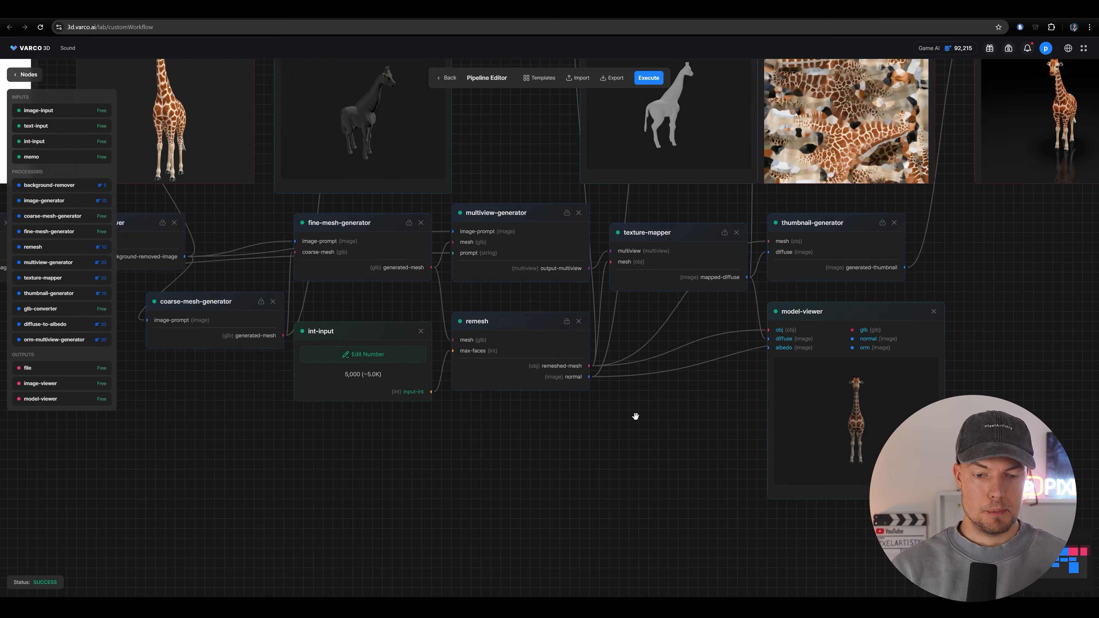
scroll(636, 417, up, 1)
drag(636, 416, 600, 450)
drag(409, 441, 516, 437)
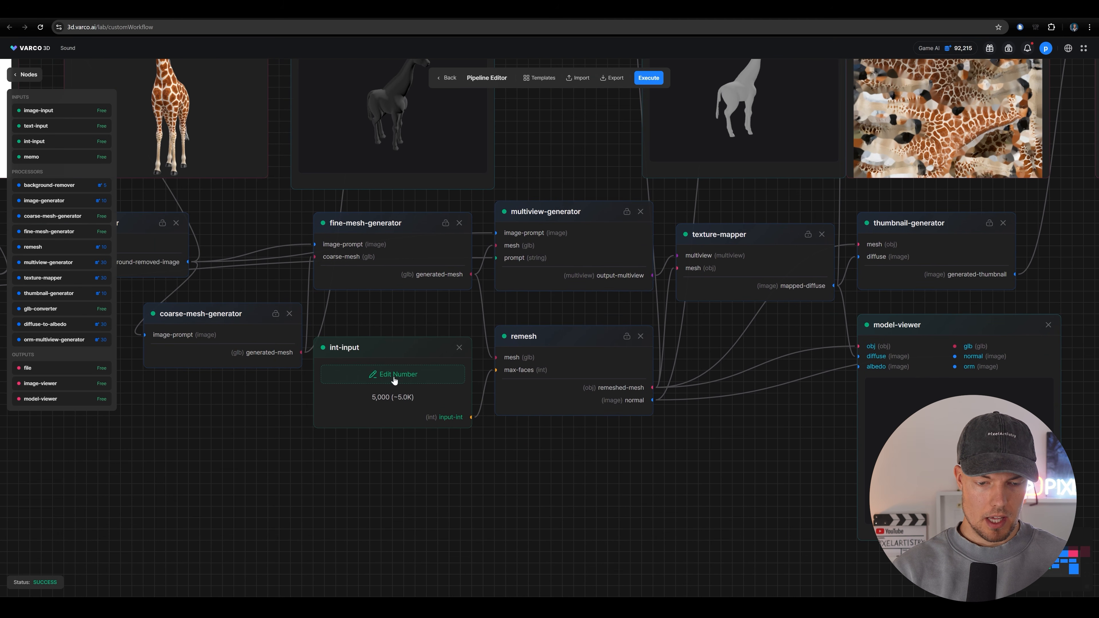
Examine the giraffe's texture map and rendered thumbnail in the image-viewers, then review the pipeline's output nodes together
drag(706, 437, 534, 593)
drag(886, 272, 691, 301)
scroll(1009, 238, up, 3)
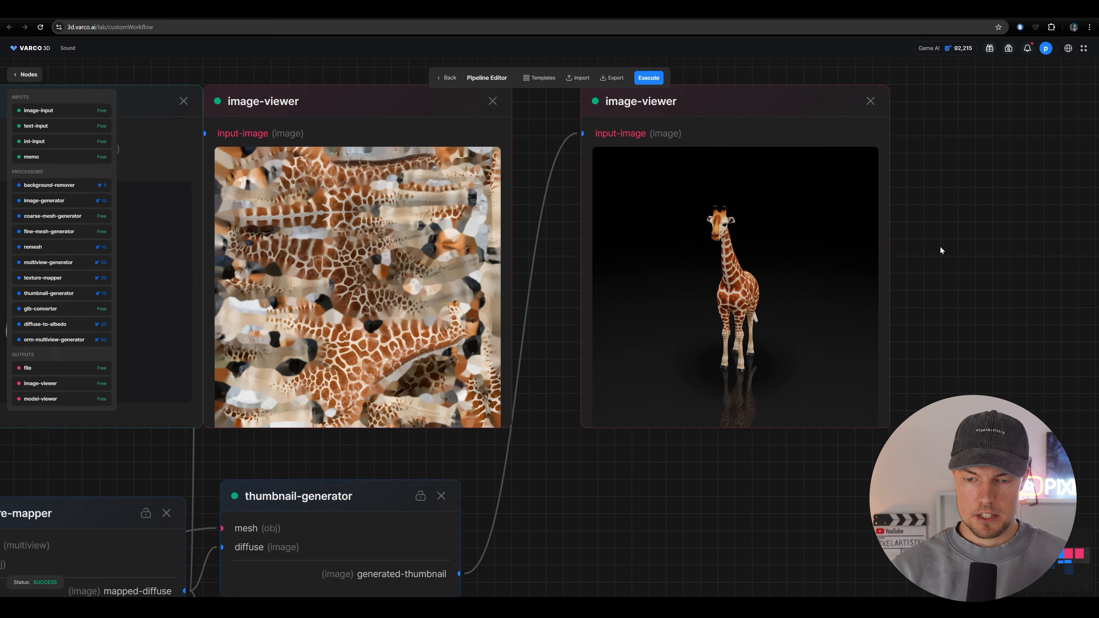
drag(942, 250, 854, 245)
mouse_move(567, 281)
mouse_down()
mouse_move(618, 279)
mouse_move(583, 277)
mouse_up()
scroll(755, 251, down, 5)
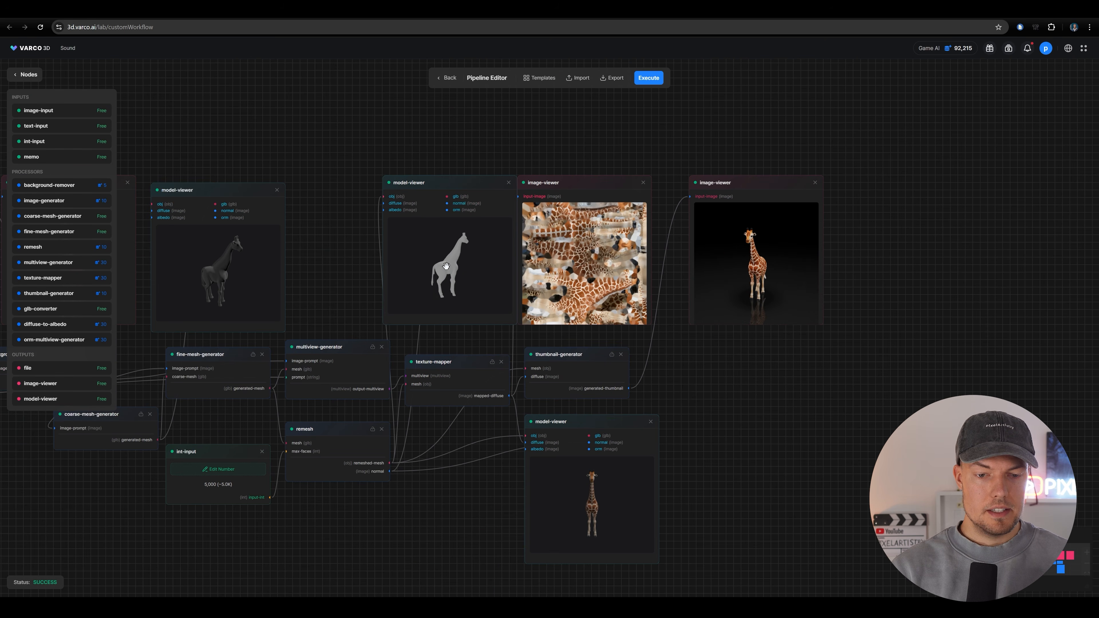